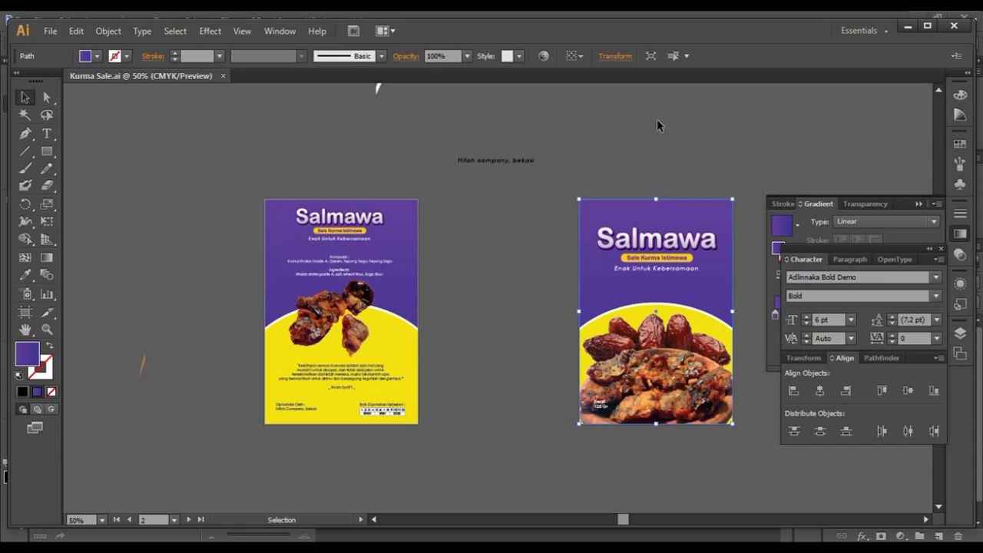
Step: Switch to the web browser and open freepik.com in a new tab
click(906, 27)
click(917, 17)
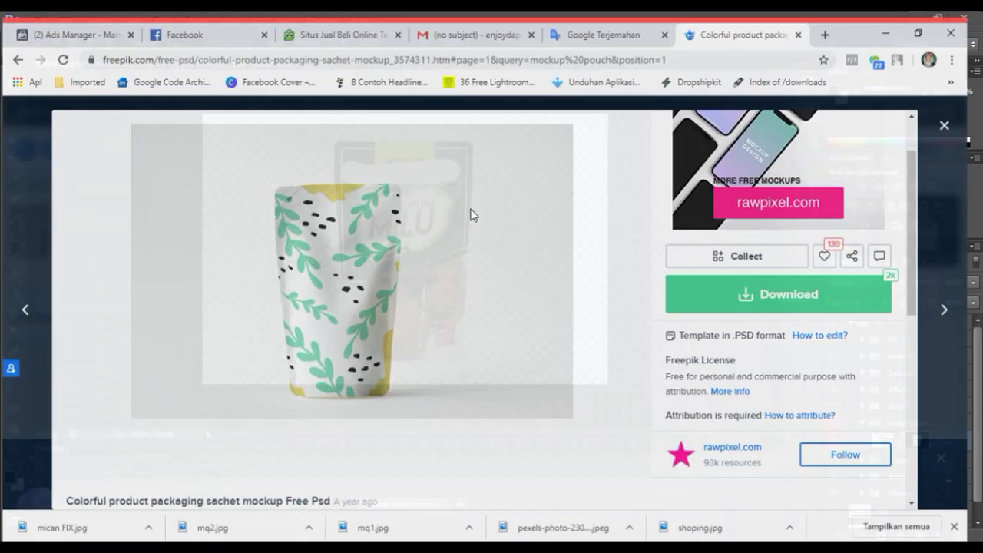
click(738, 40)
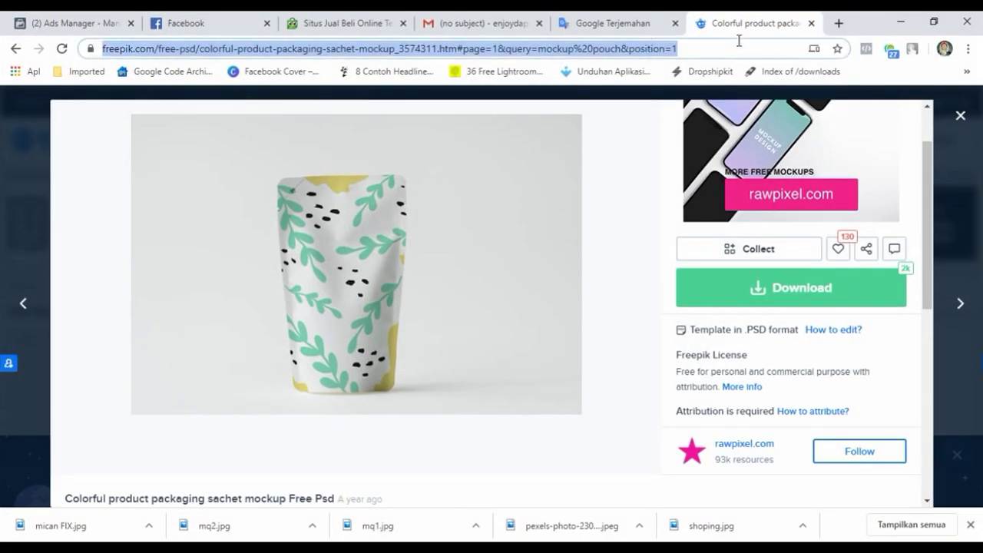
click(665, 22)
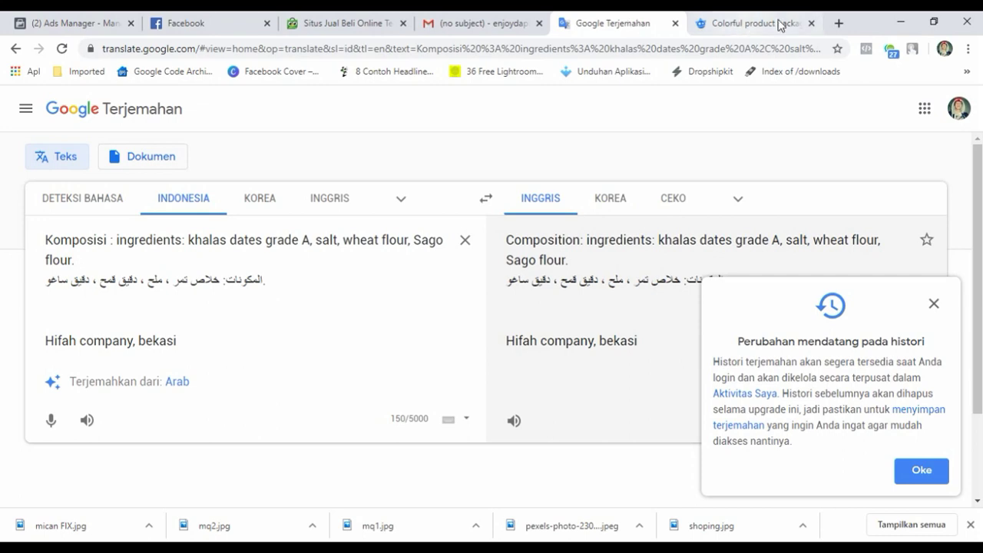
click(838, 23)
text(freepik.com)
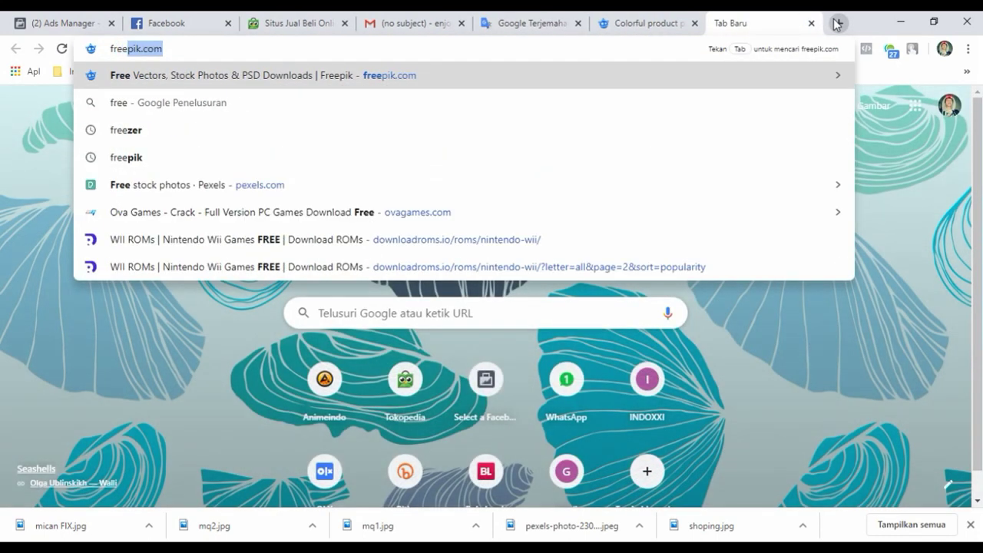
key(Return)
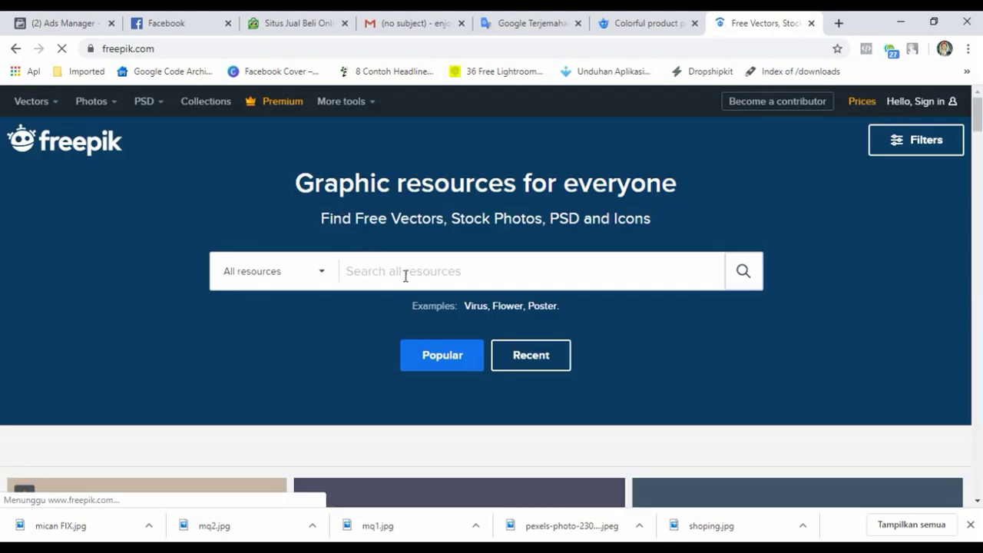
Step: Search all Freepik resources for "mockup pouch"
click(405, 276)
text(mock)
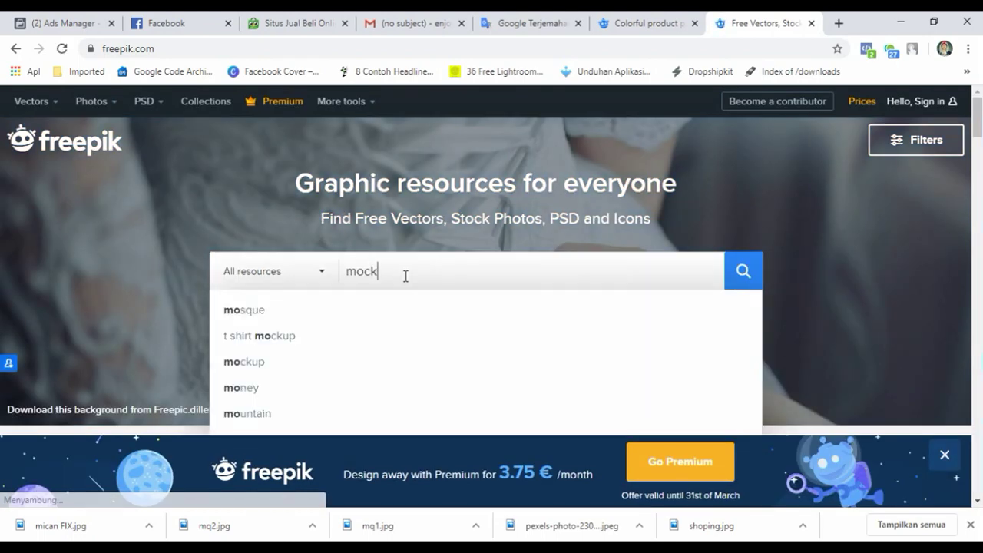
text(up pouc)
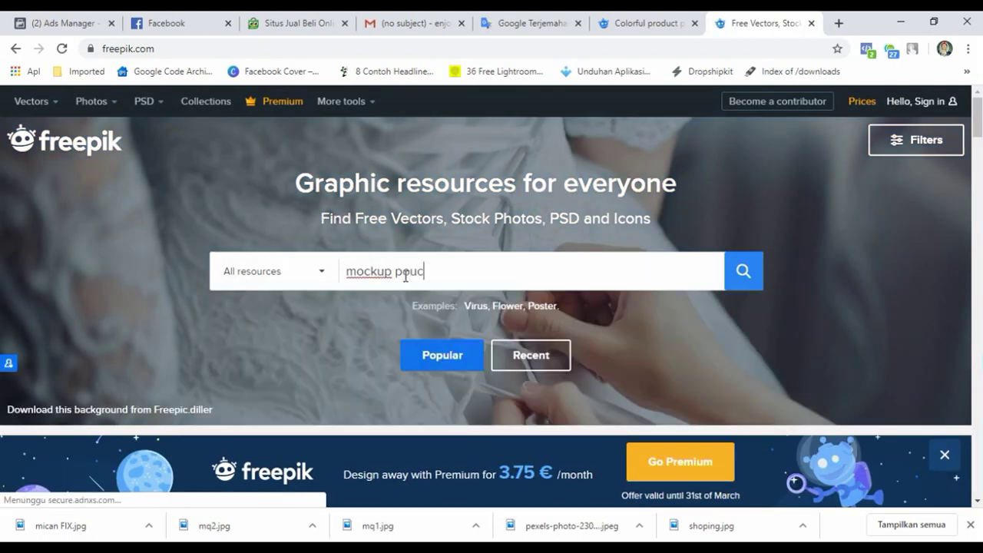
text(h)
key(Return)
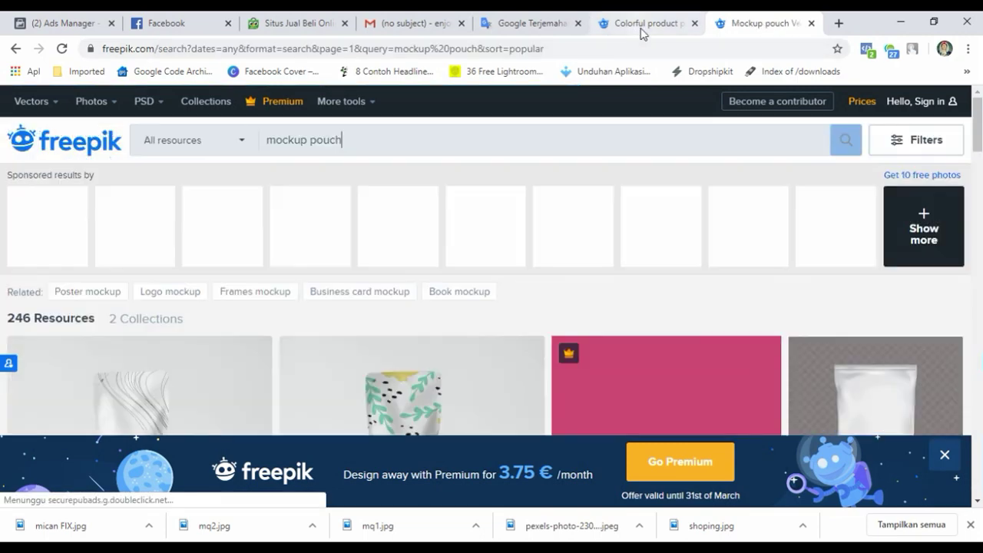
Step: Close the older Freepik tab and open the colorful product packaging sachet mockup from the search results
click(643, 24)
click(695, 23)
scroll(482, 298, down, 3)
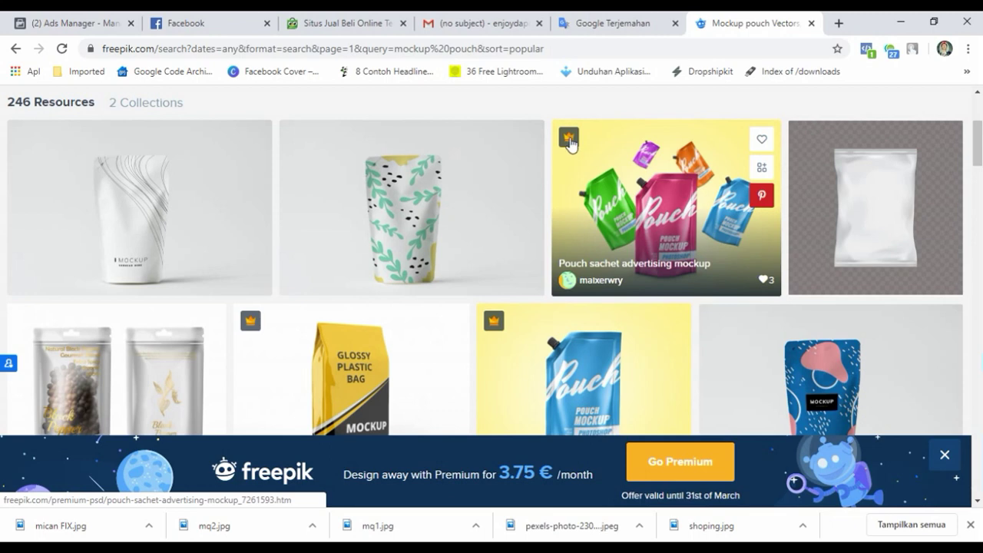
click(385, 192)
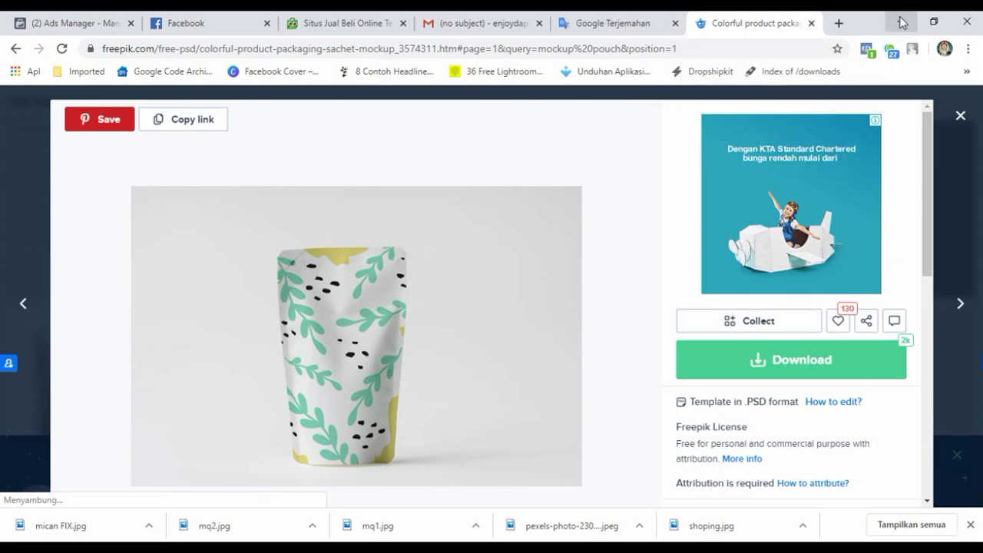
Step: Switch to Photoshop and open the contents of the pouch mockup's "Your work" smart object for editing
click(902, 22)
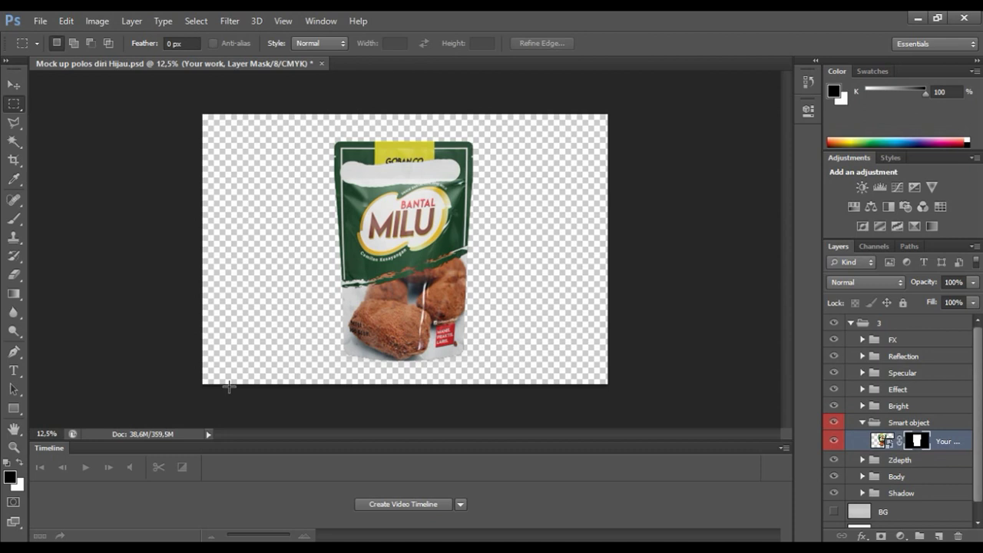
click(14, 85)
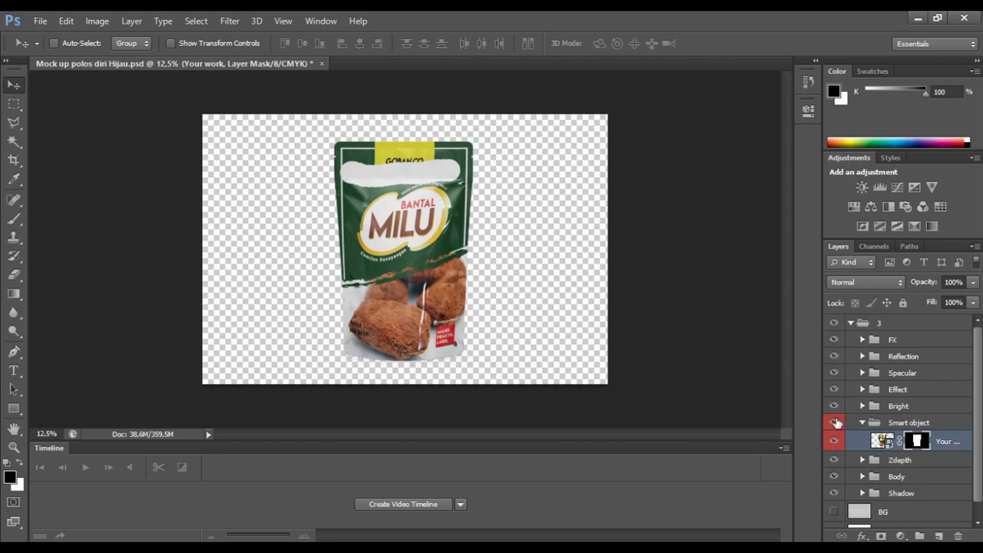
click(905, 428)
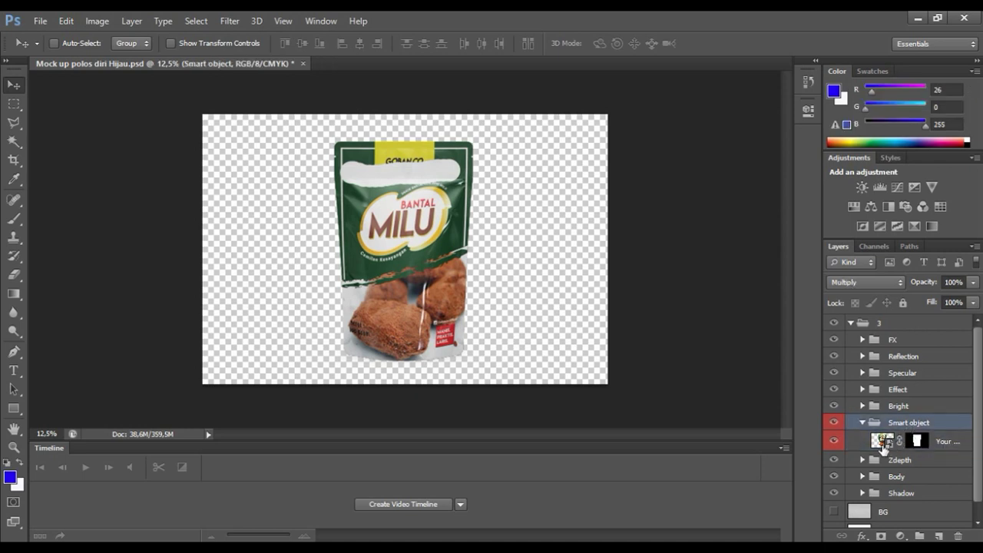
click(884, 443)
double_click(884, 441)
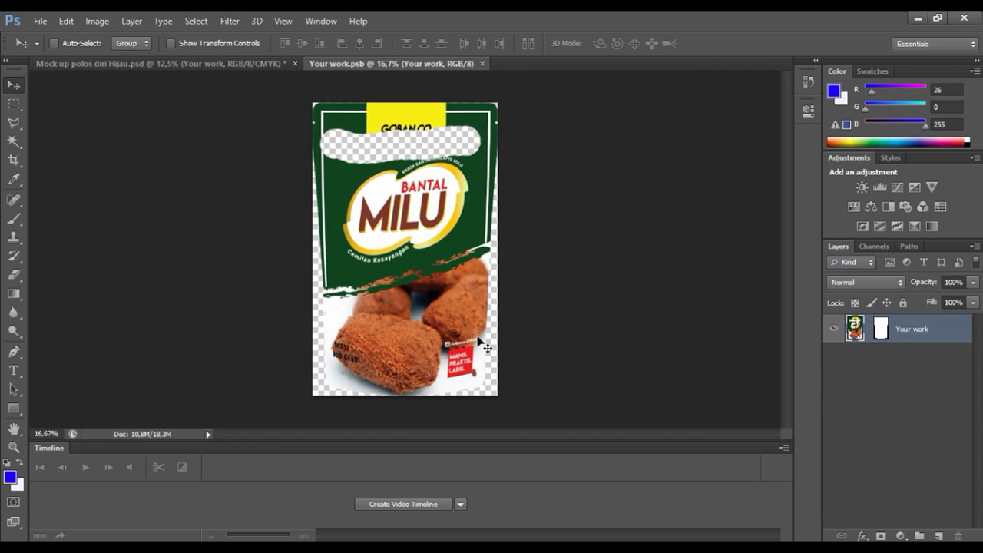
click(261, 63)
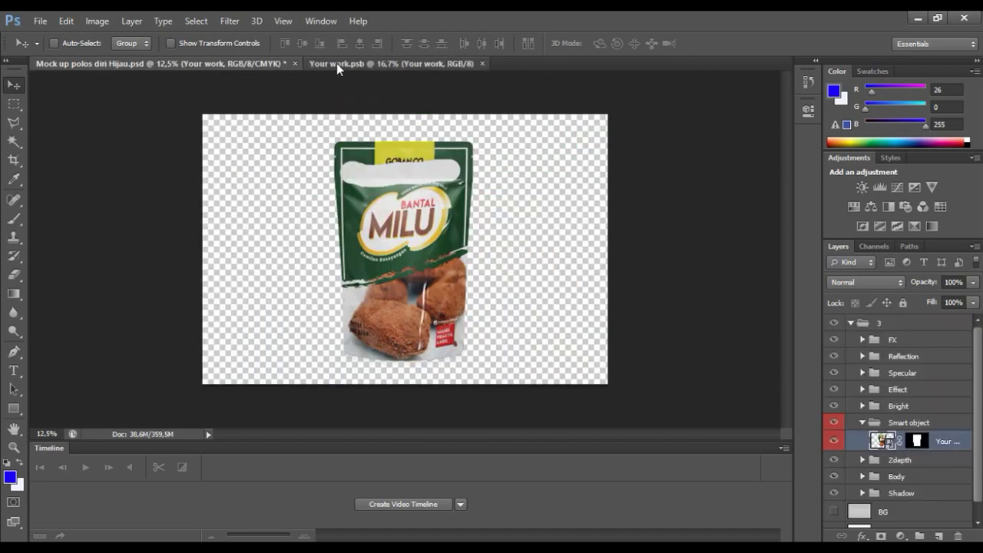
click(337, 63)
Step: Open the Kurma Sale-02.png artwork from the SAMAWA FATAH folder in Photoshop
key(alt+Tab)
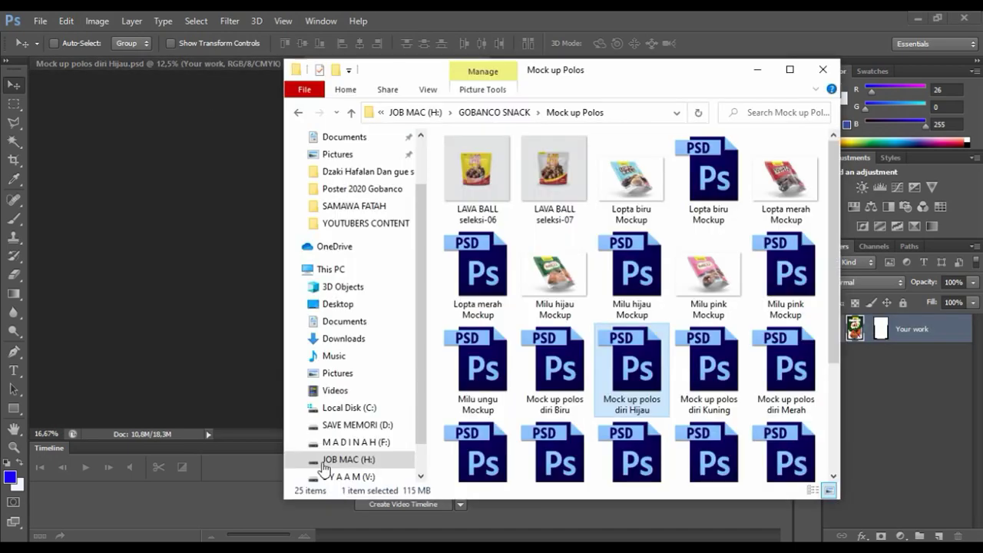
click(361, 223)
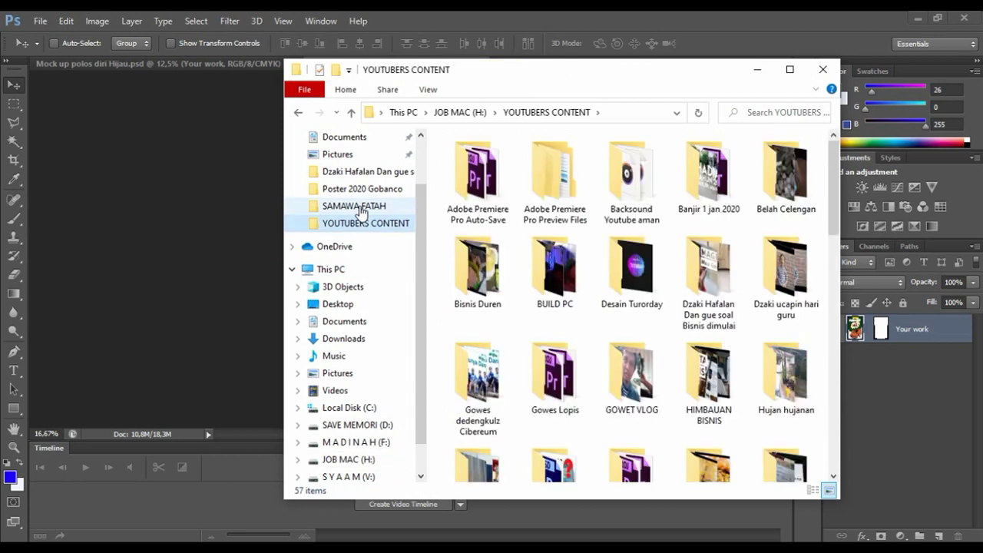
click(354, 205)
drag(695, 83, 694, 131)
drag(717, 219, 591, 62)
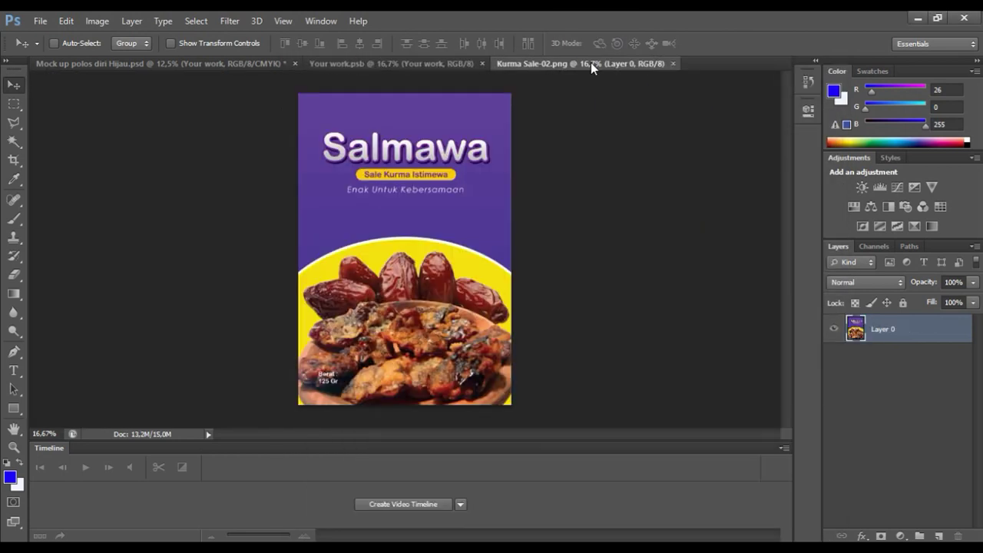
Step: Copy the Salmawa artwork into Your work.psb and scale and position it to cover the canvas
drag(417, 126, 436, 163)
key(ctrl+t)
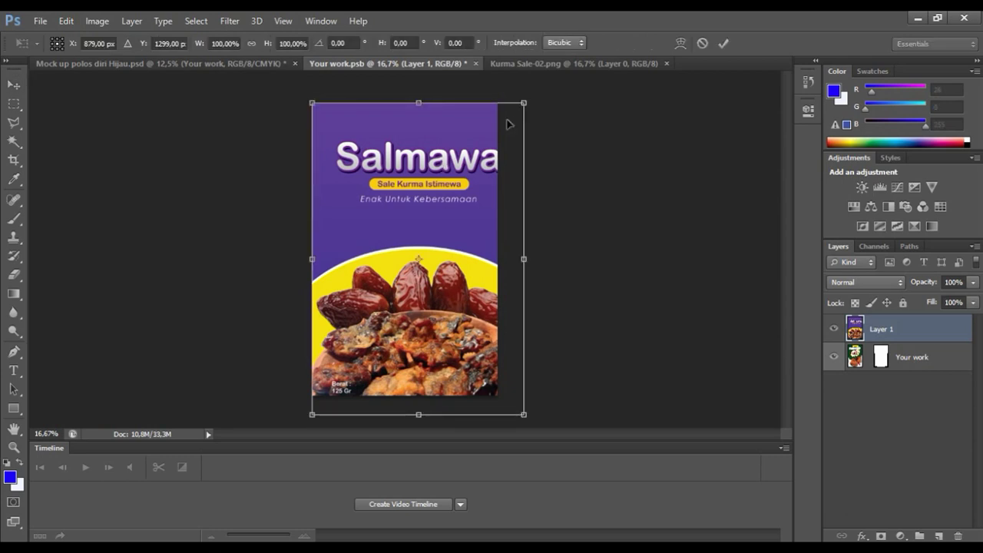
drag(524, 102, 498, 140)
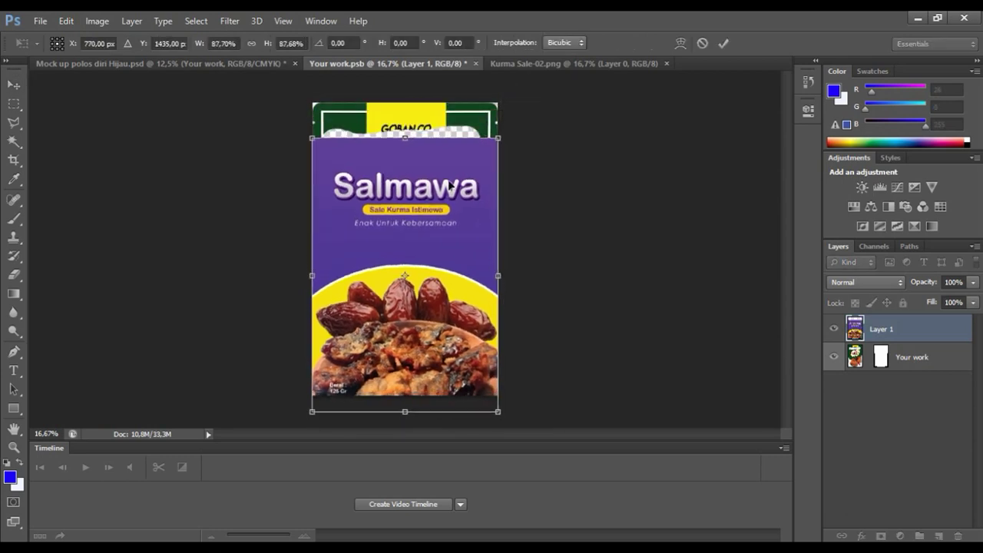
drag(453, 193, 453, 158)
drag(498, 375, 474, 390)
key(Return)
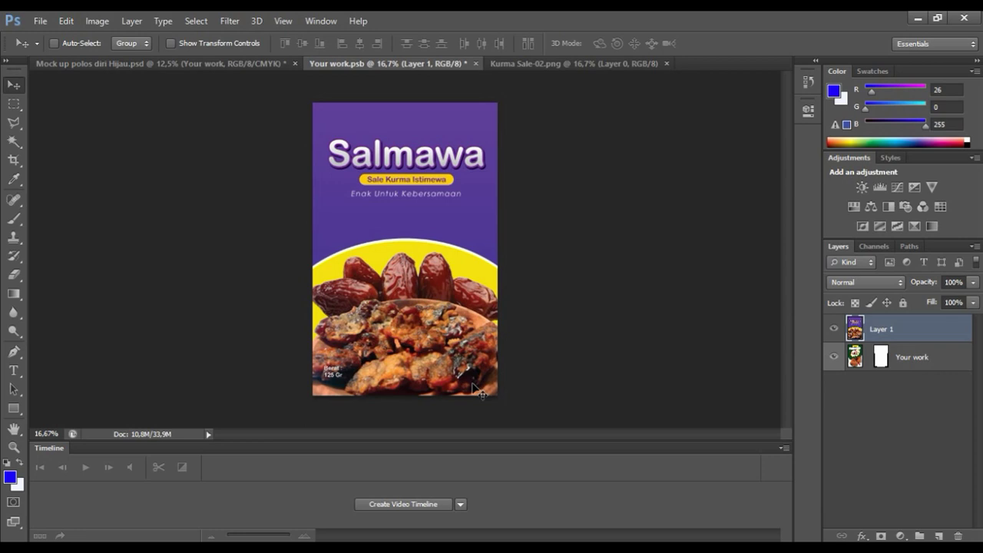
Step: Save the smart object contents and check the Salmawa design on the pouch mockup against the source artwork
key(ctrl+s)
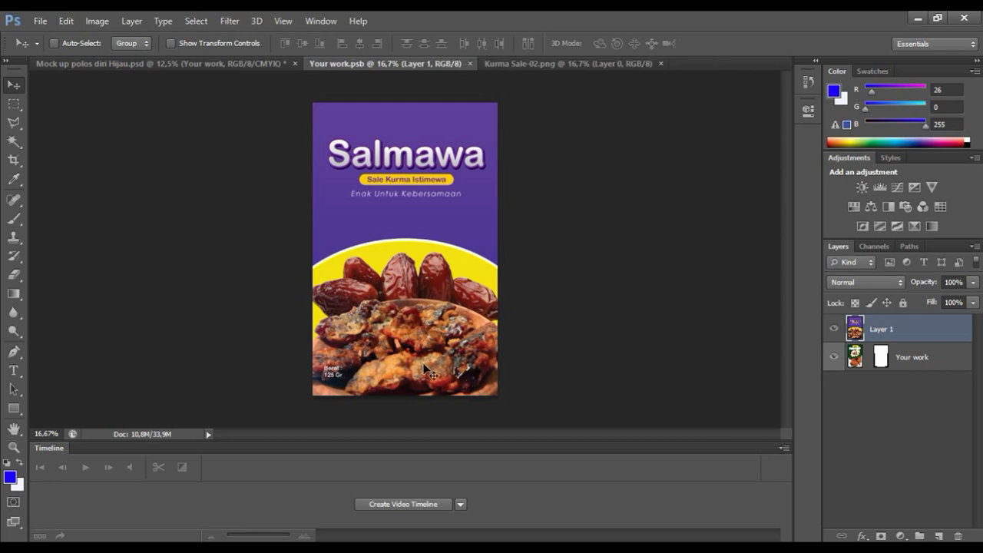
click(236, 65)
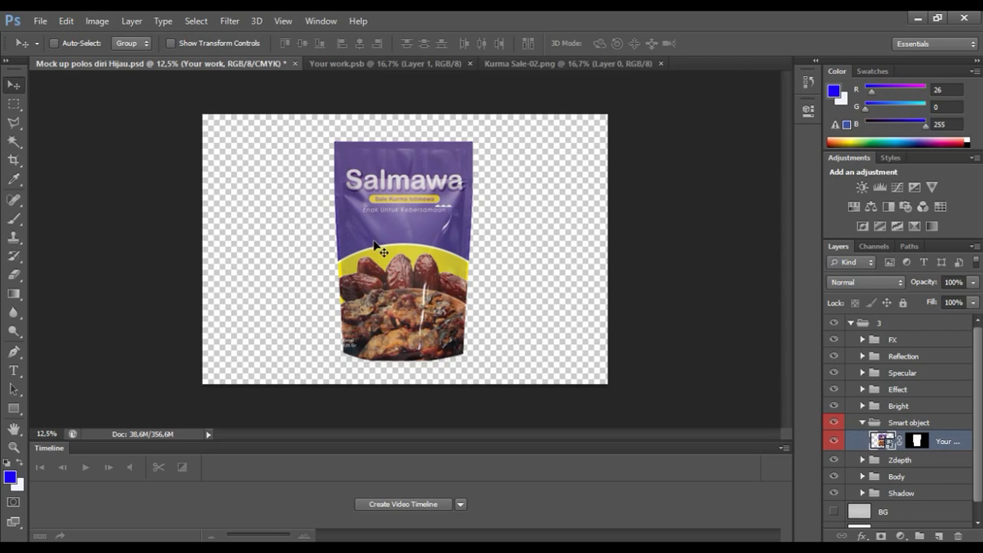
scroll(372, 244, up, 2)
scroll(372, 245, down, 2)
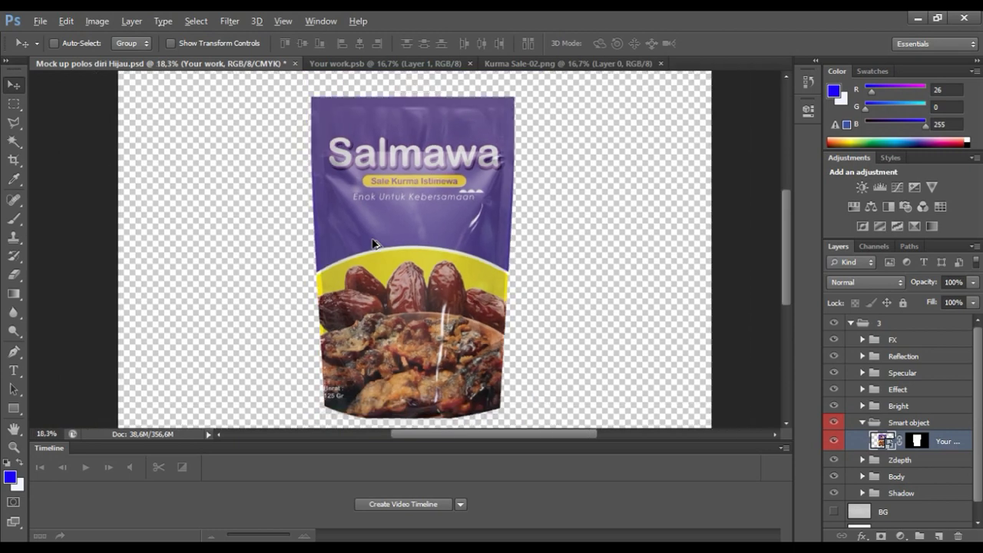
scroll(372, 244, down, 1)
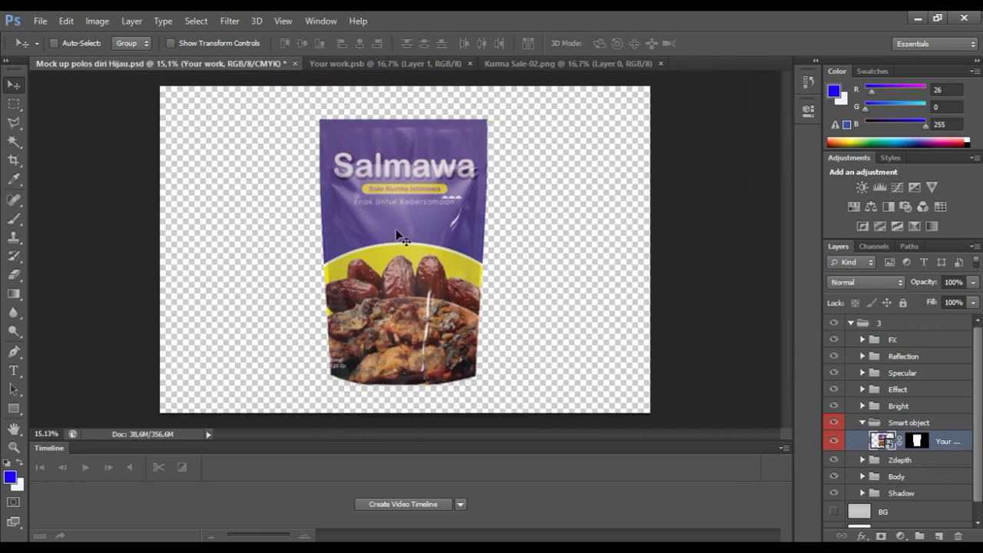
scroll(457, 180, down, 1)
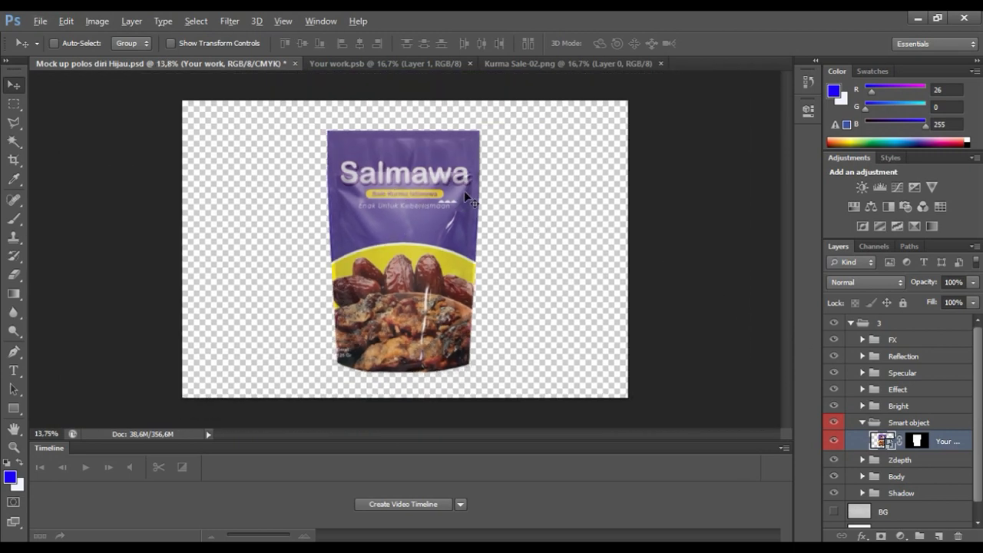
click(527, 64)
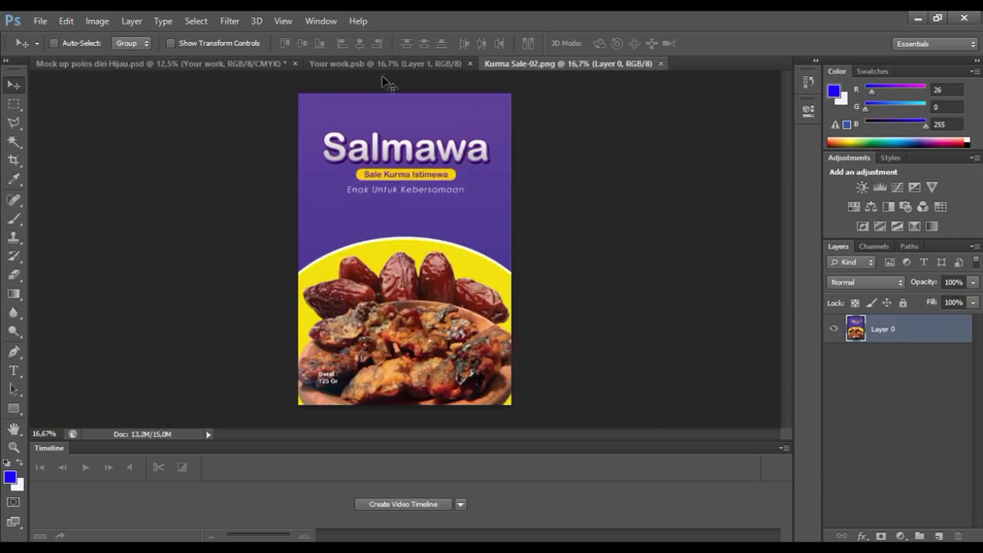
drag(382, 75, 461, 192)
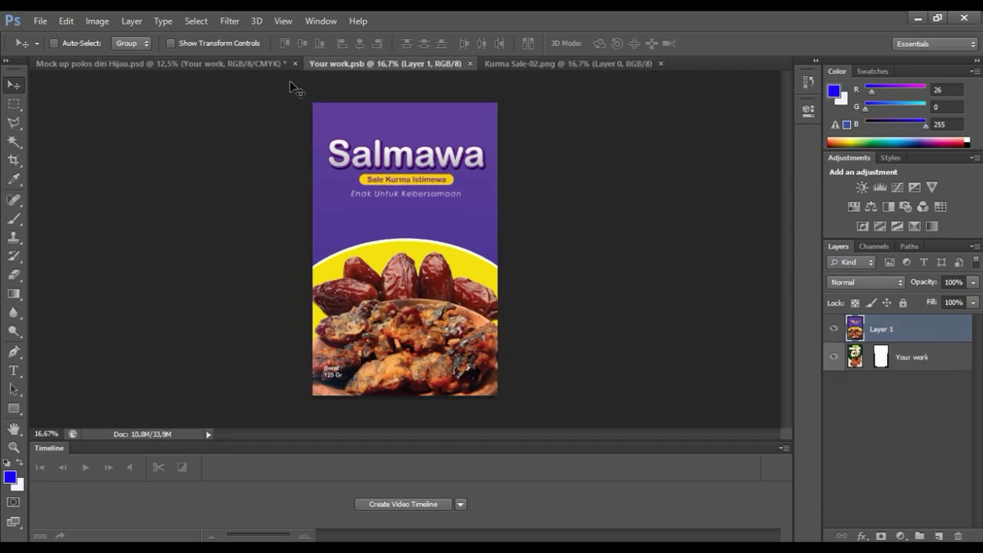
click(261, 63)
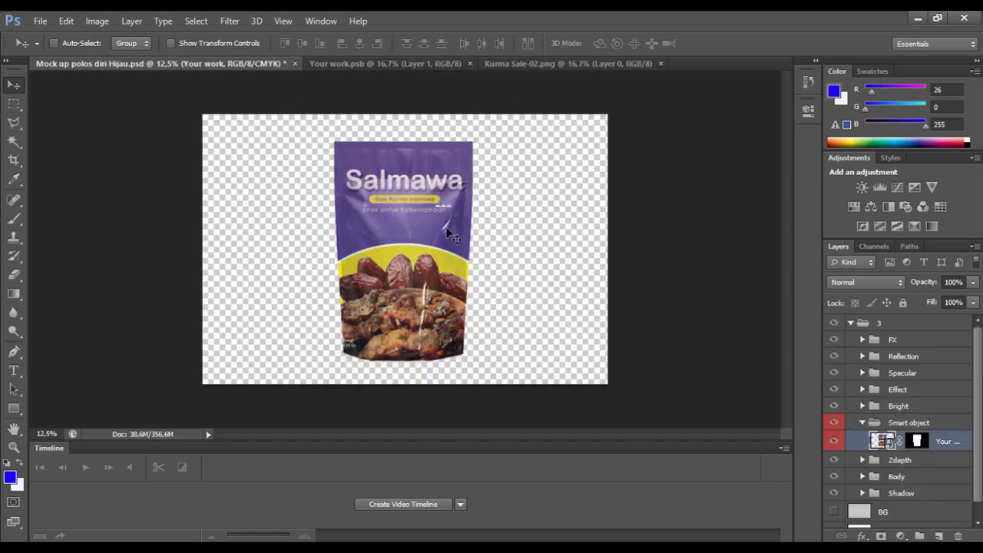
Step: Save the mockup as Mock up polos diri salmawa.psd in the SAMAWA FATAH folder under Logo Klien on the V: drive
key(s)
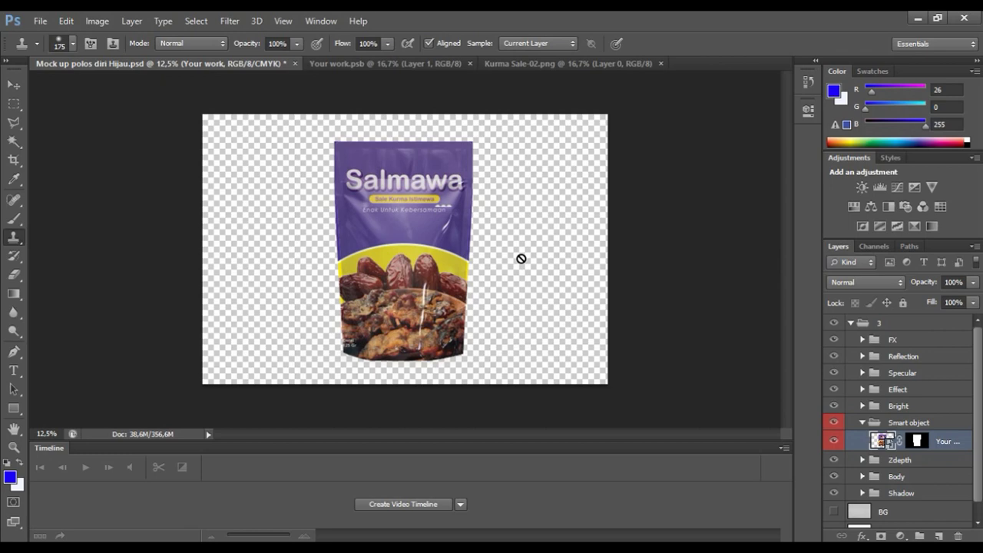
key(ctrl+shift+s)
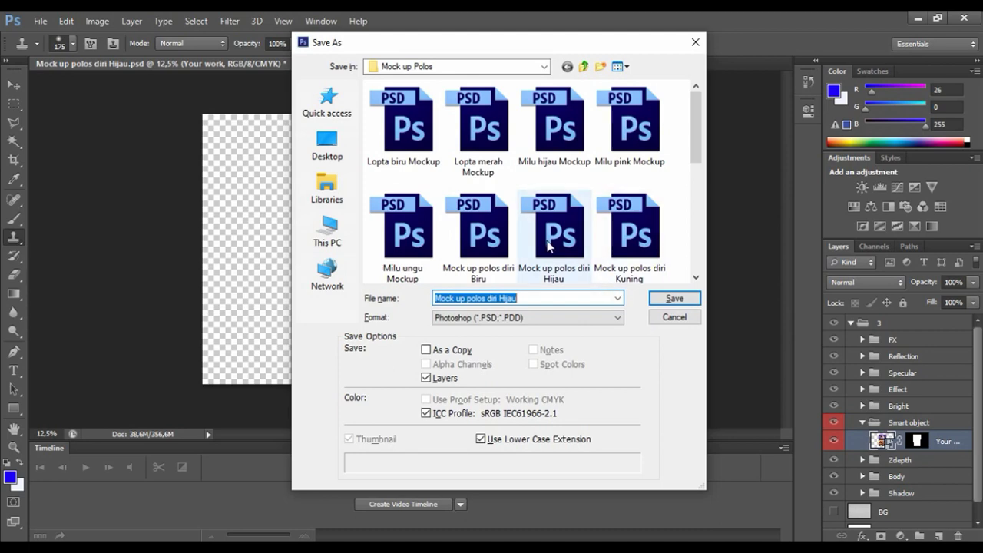
click(544, 66)
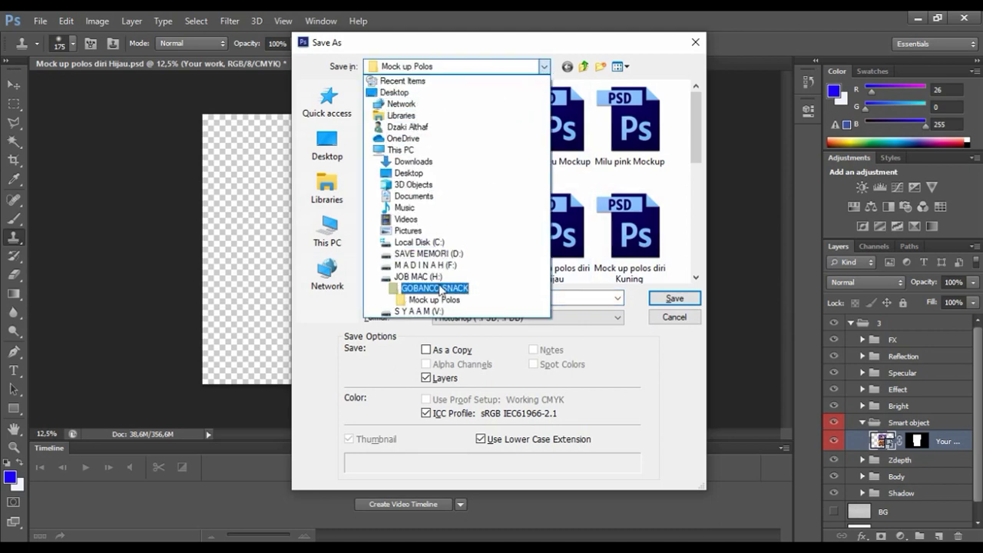
click(438, 311)
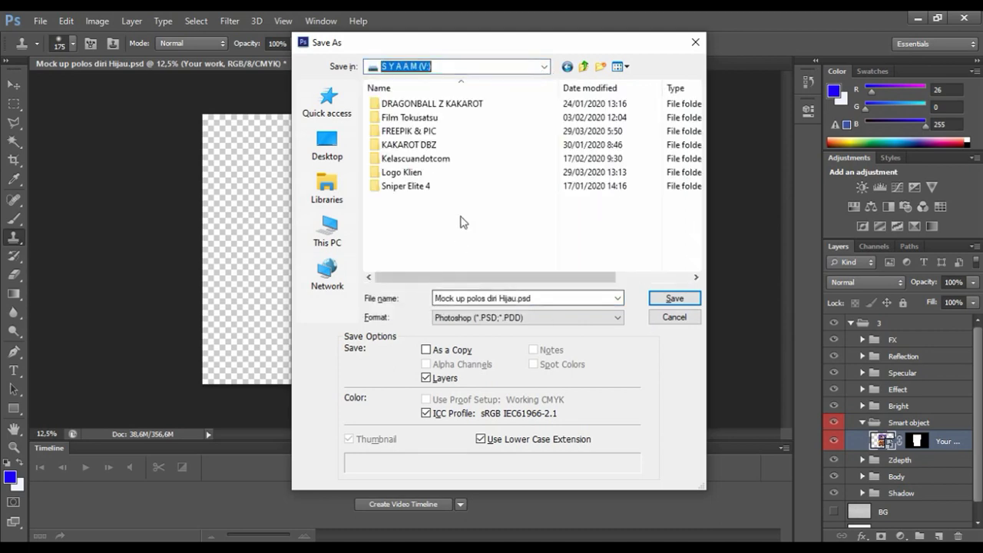
double_click(400, 165)
scroll(615, 230, down, 3)
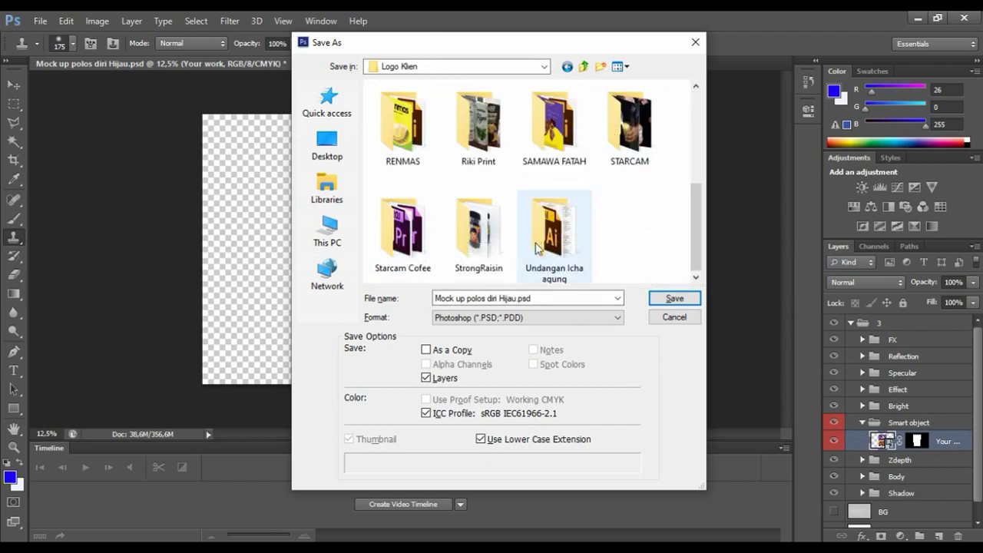
double_click(558, 133)
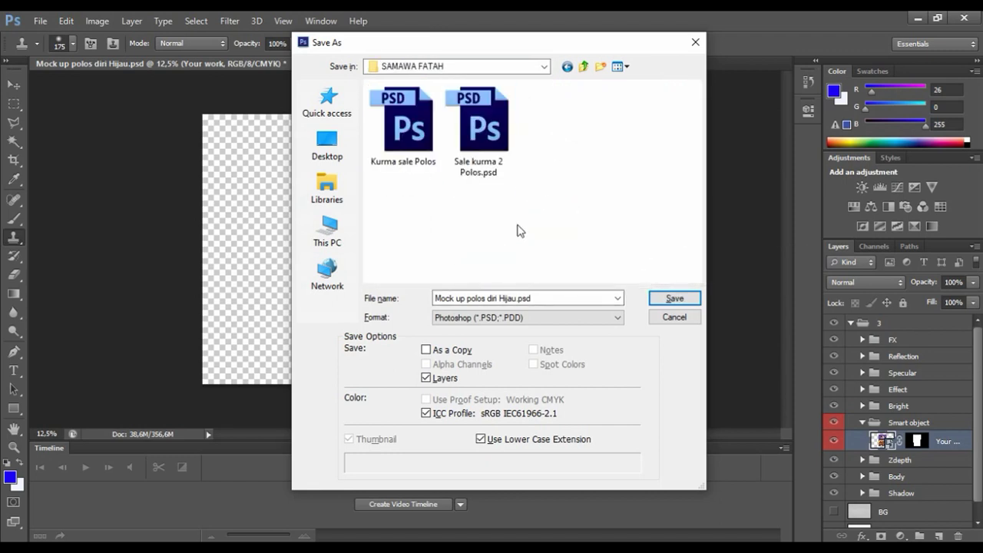
click(529, 298)
double_click(516, 300)
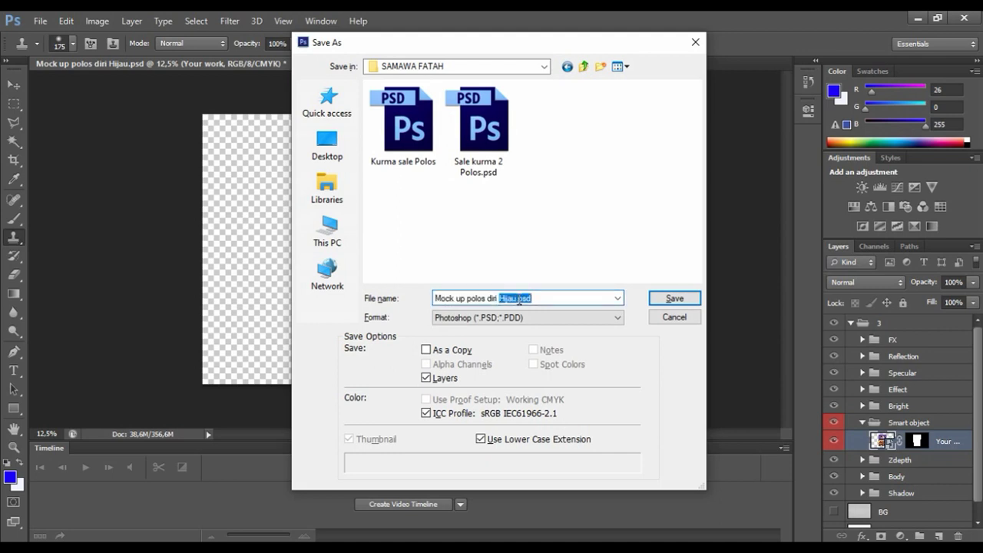
drag(520, 299, 506, 299)
text(salmawa)
key(Return)
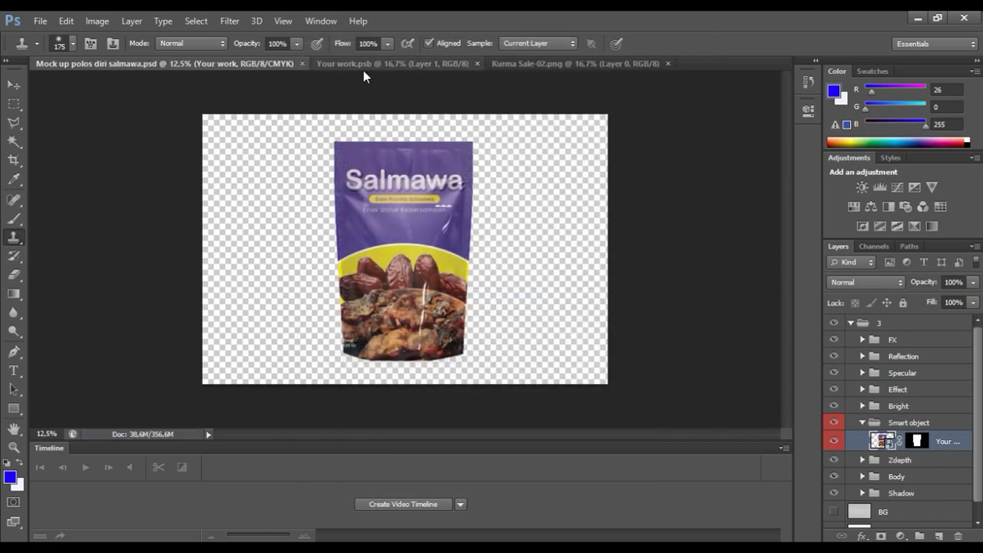
Step: Close Kurma Sale-02.png and open Kurma Sale-03.png from the SAMAWA FATAH folder in Photoshop
click(388, 63)
click(668, 63)
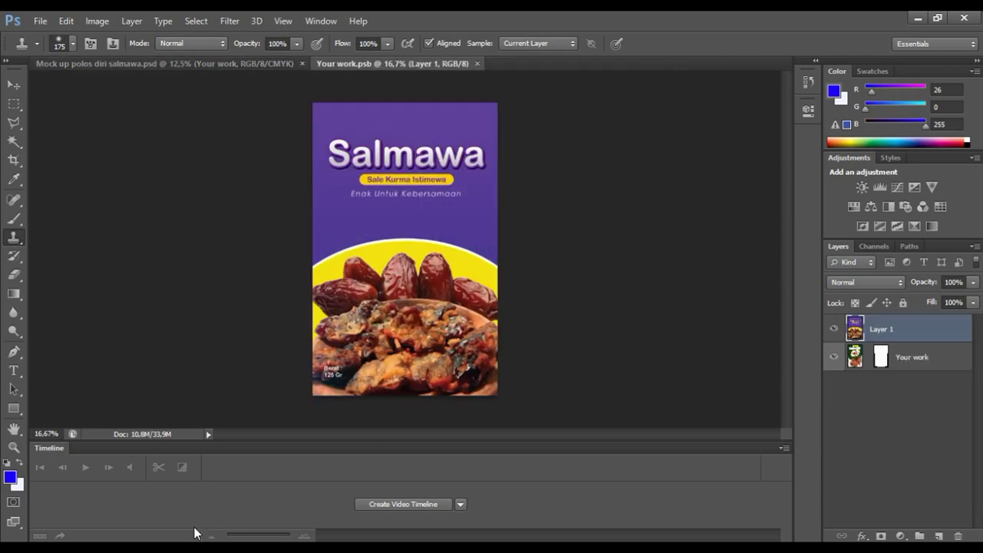
key(alt+Tab)
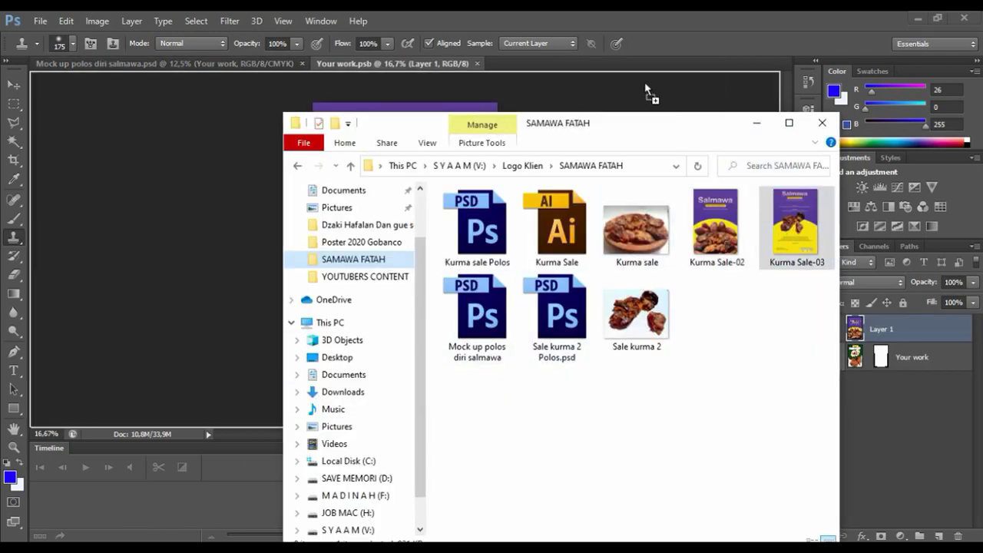
click(635, 63)
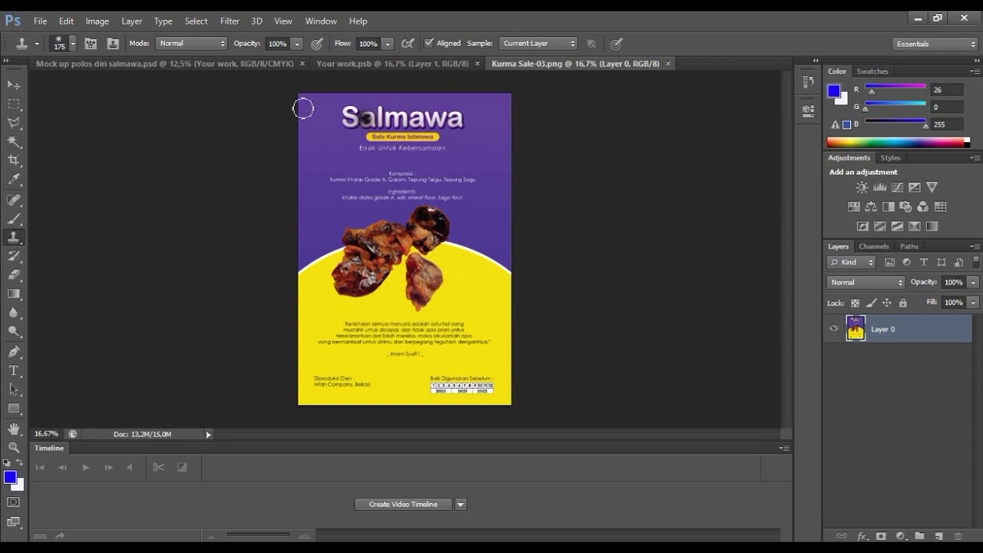
Step: Copy the Kurma Sale-03 artwork into Your work.psb, scaled to about 94.30% and positioned to cover the canvas
click(13, 85)
mouse_move(414, 141)
mouse_down()
mouse_move(397, 68)
mouse_move(421, 188)
mouse_move(414, 150)
mouse_up()
key(ctrl+t)
drag(517, 101, 485, 133)
drag(464, 170, 470, 139)
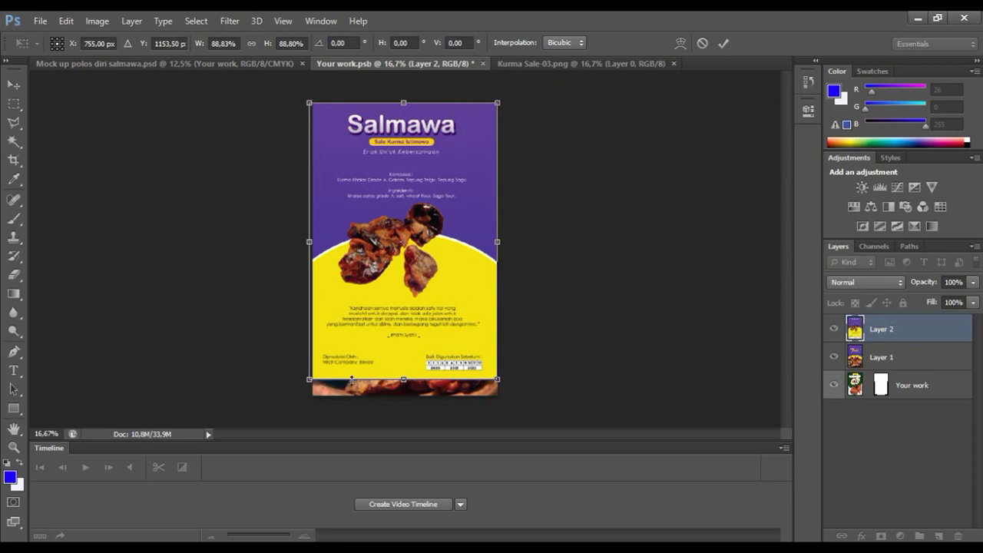
drag(497, 380, 505, 396)
drag(473, 347, 468, 353)
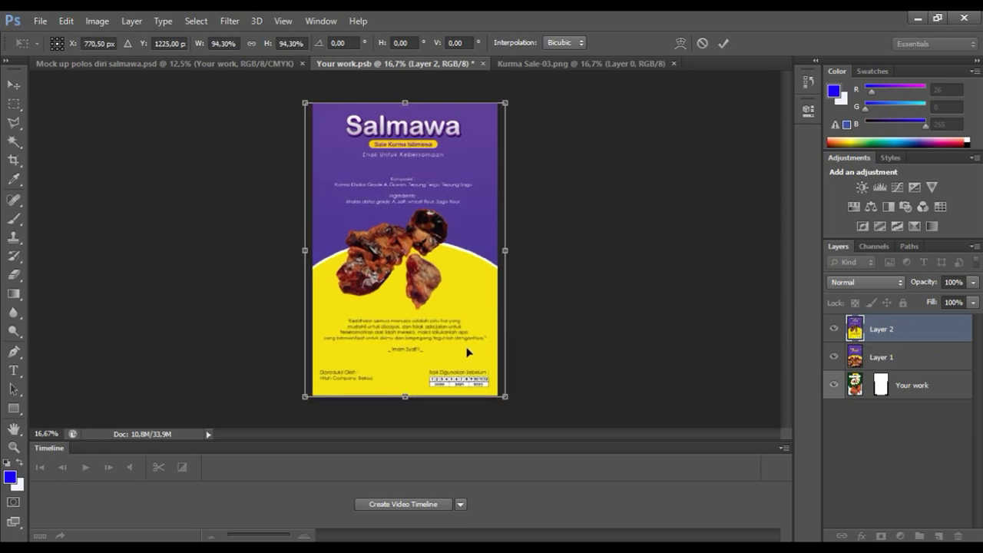
key(Return)
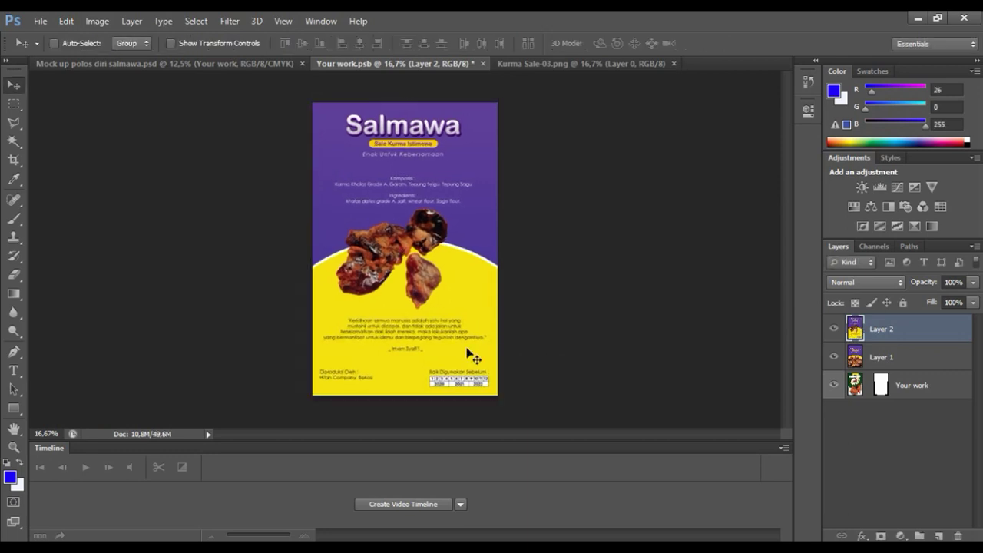
Step: Save the smart object contents and check the back design's lower text and date grid on the pouch mockup
key(ctrl+s)
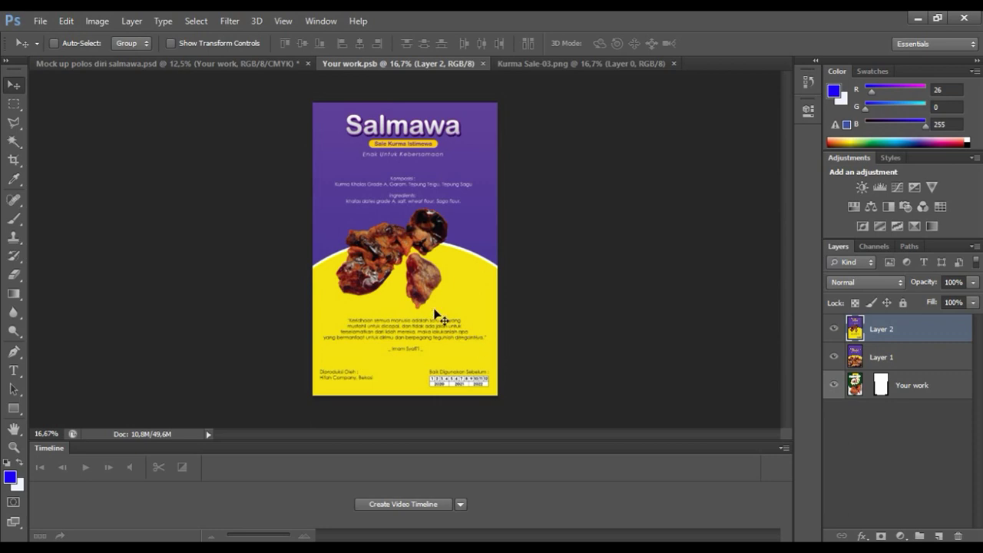
click(286, 66)
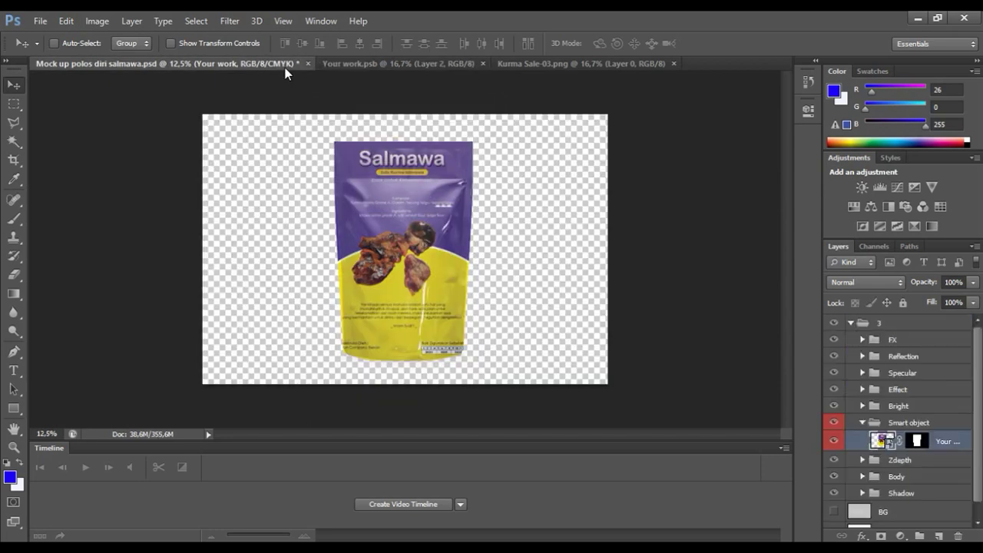
scroll(437, 300, up, 4)
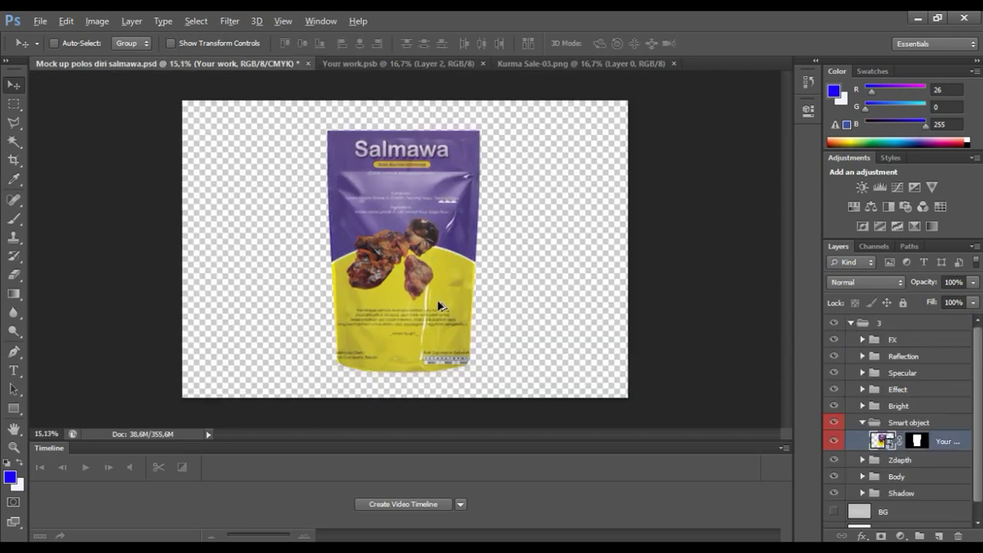
scroll(470, 417, up, 2)
scroll(490, 383, down, 3)
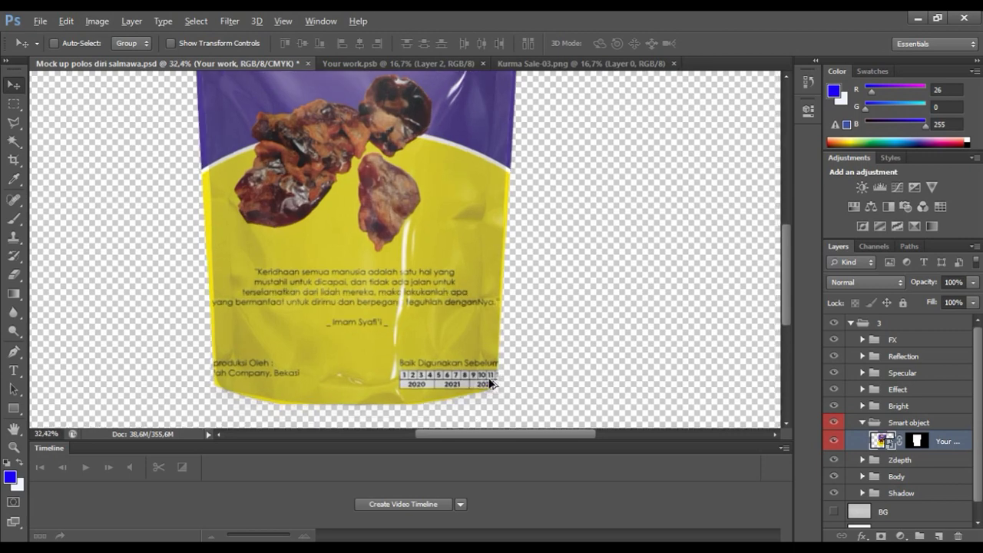
scroll(490, 383, down, 3)
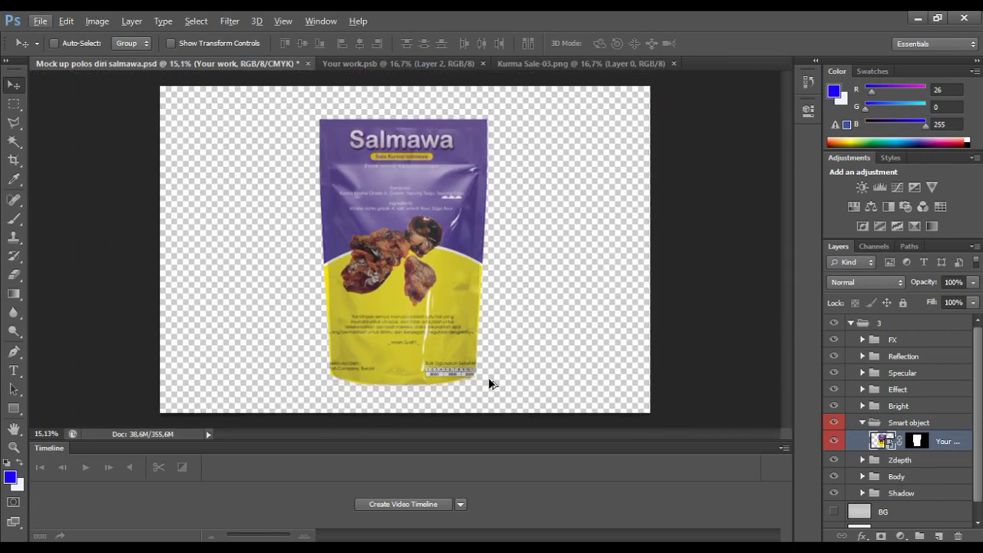
scroll(488, 376, down, 2)
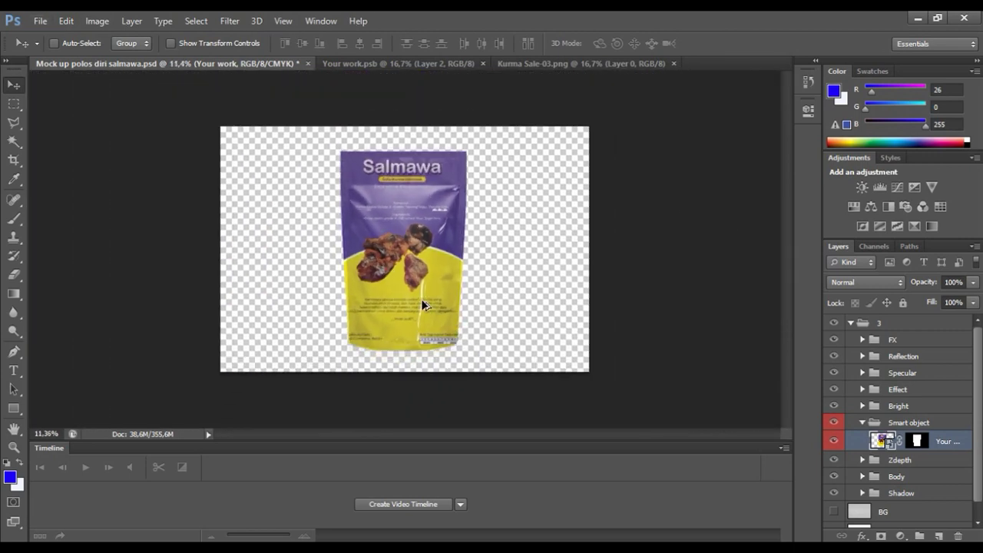
scroll(423, 304, up, 1)
scroll(422, 305, up, 5)
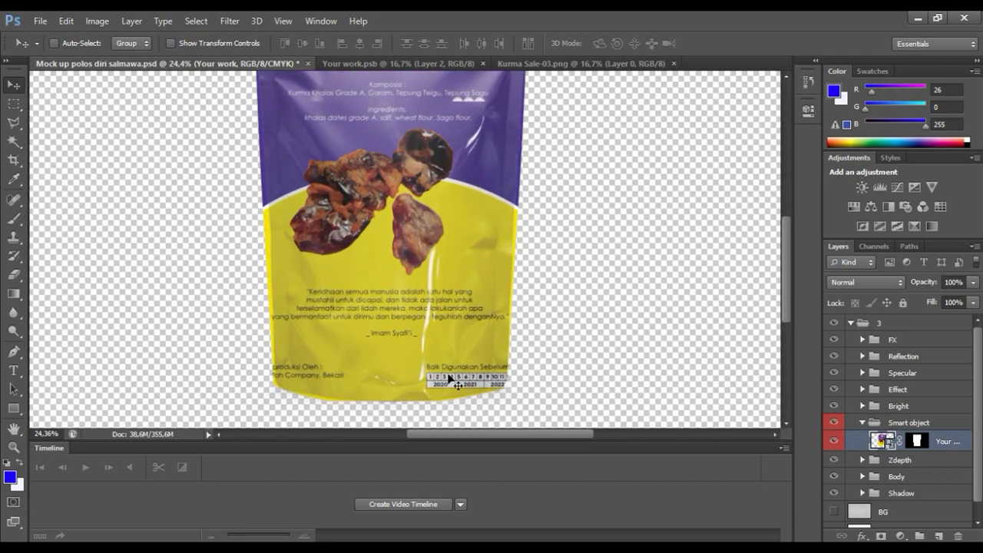
scroll(383, 353, up, 2)
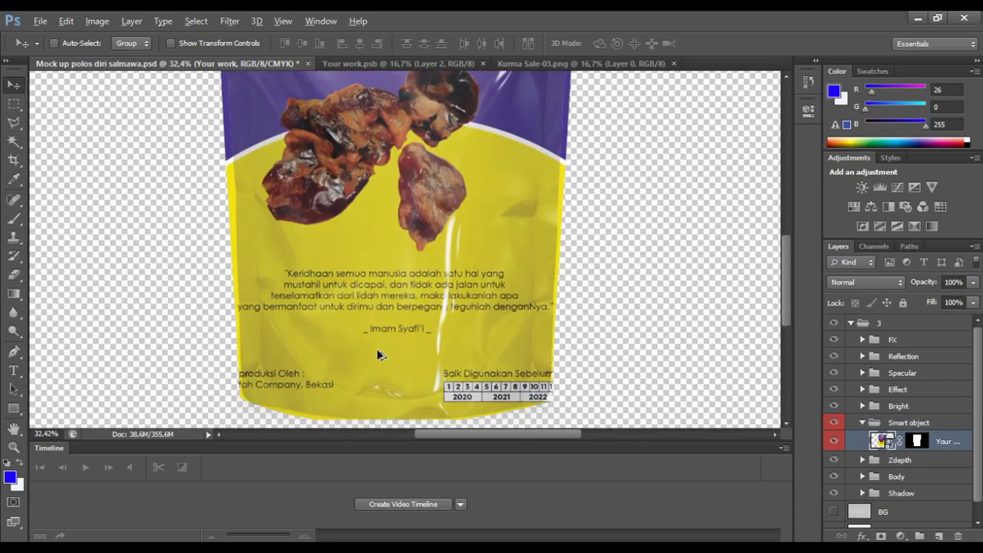
scroll(377, 350, down, 3)
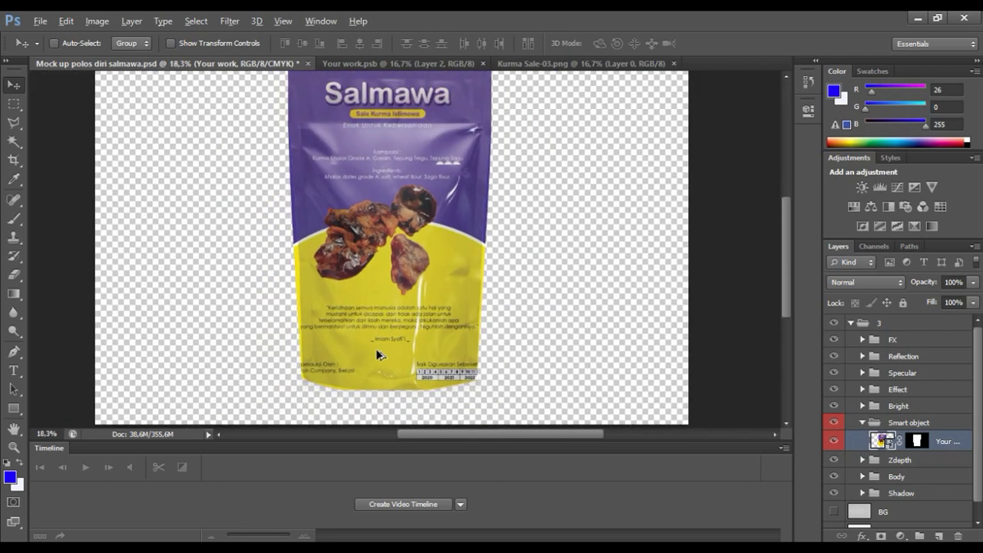
scroll(377, 351, down, 3)
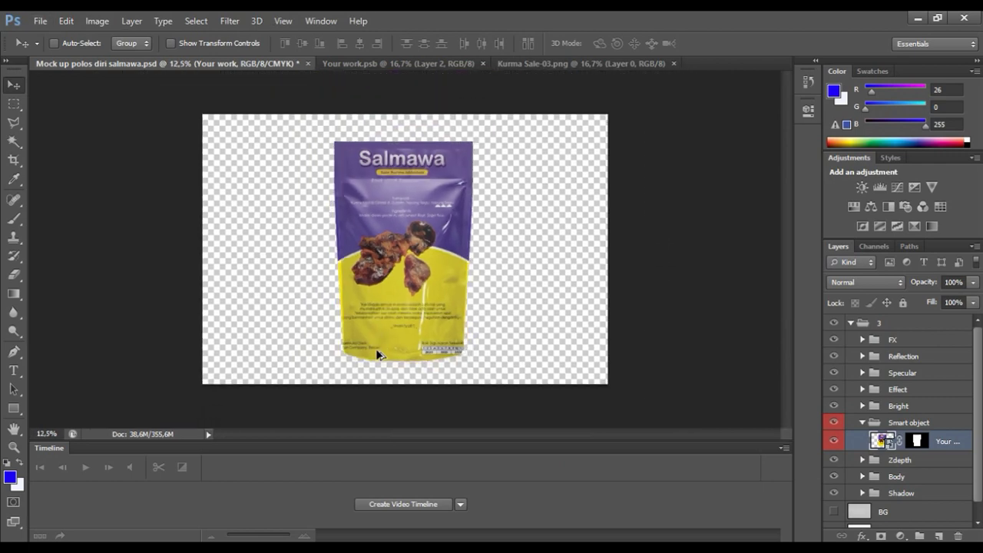
Step: Collapse the Smart object group and save the mockup as Mock up polos diri salmawa Belakang.psd in the SAMAWA FATAH folder
key(alt)
click(863, 423)
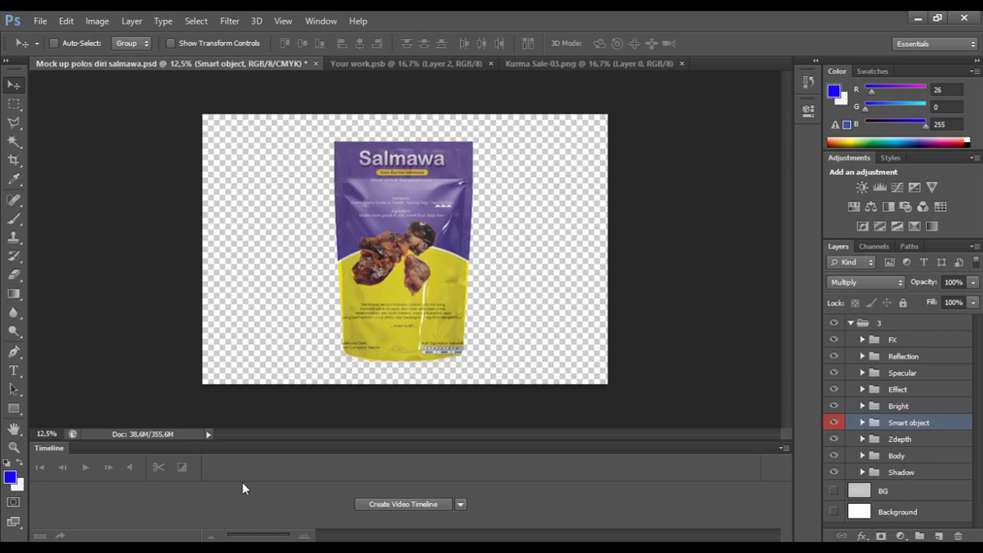
key(ctrl+shift+s)
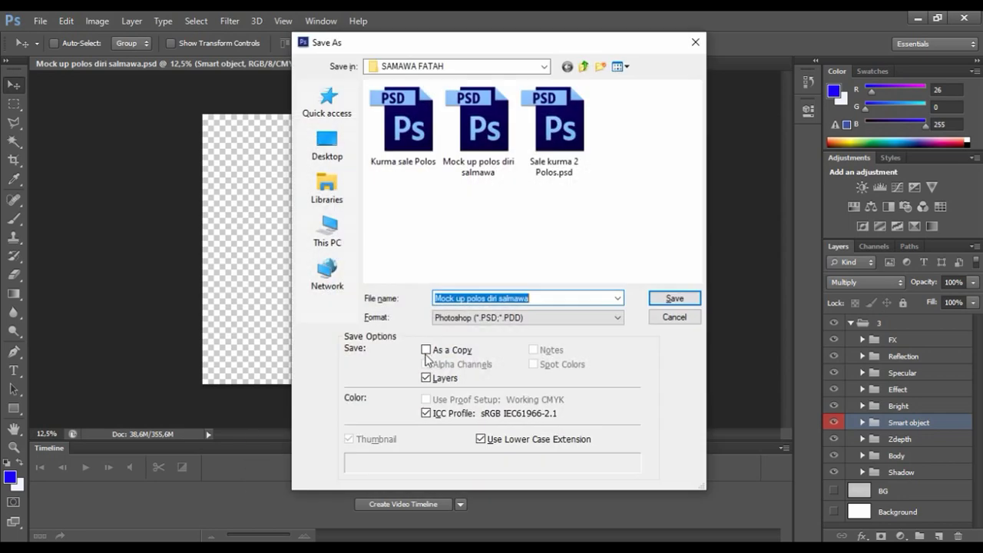
click(535, 299)
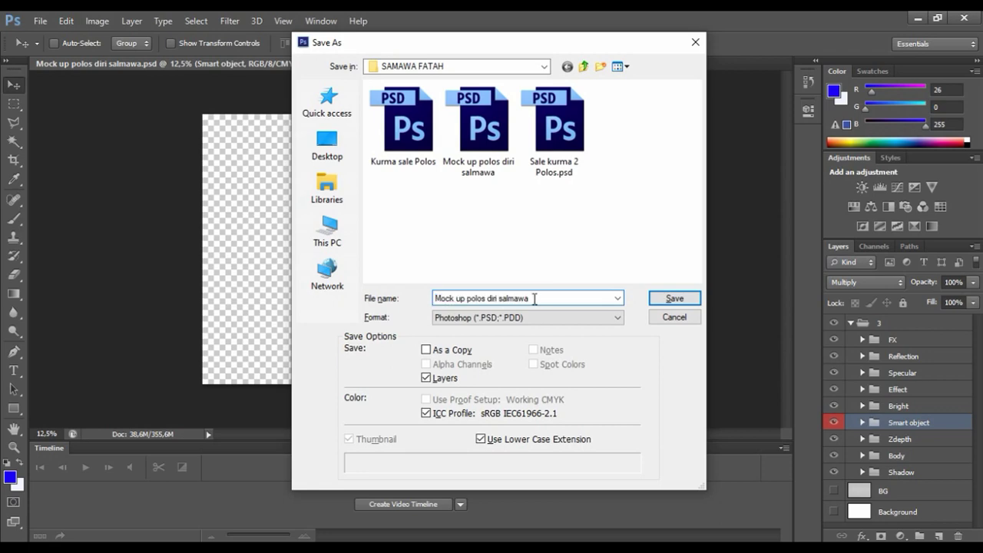
text(Belakang)
key(Return)
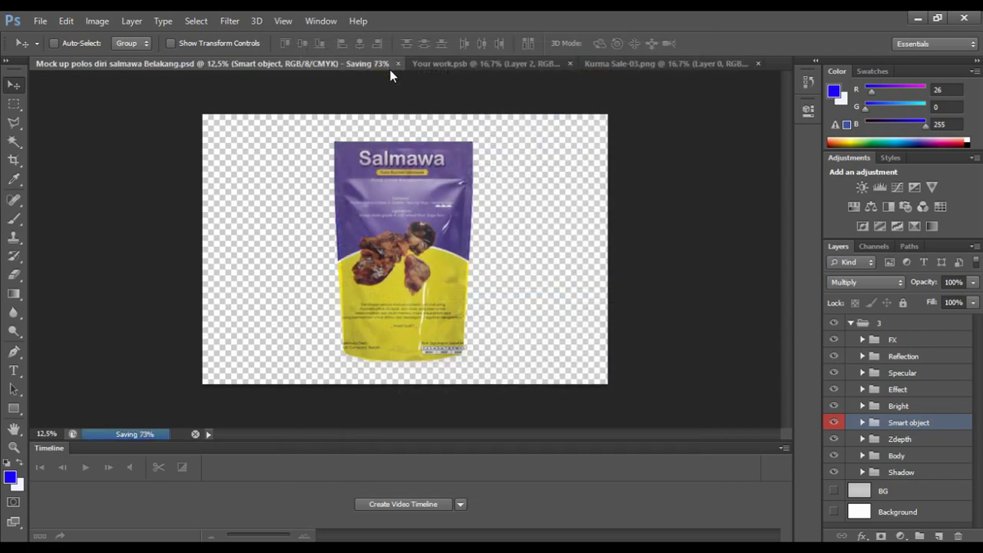
Step: Close all open Photoshop documents and switch to Kurma Sale.ai in Illustrator
click(349, 65)
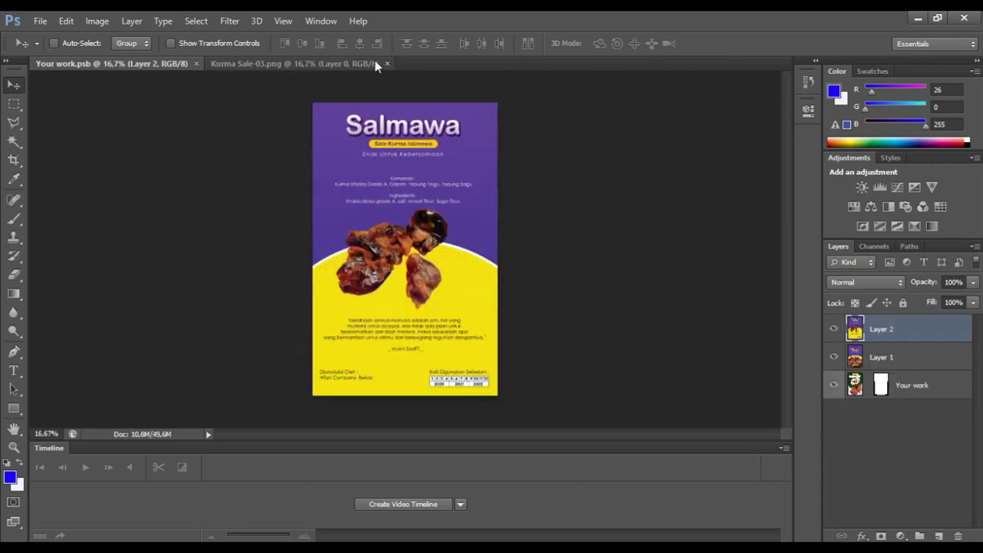
click(196, 63)
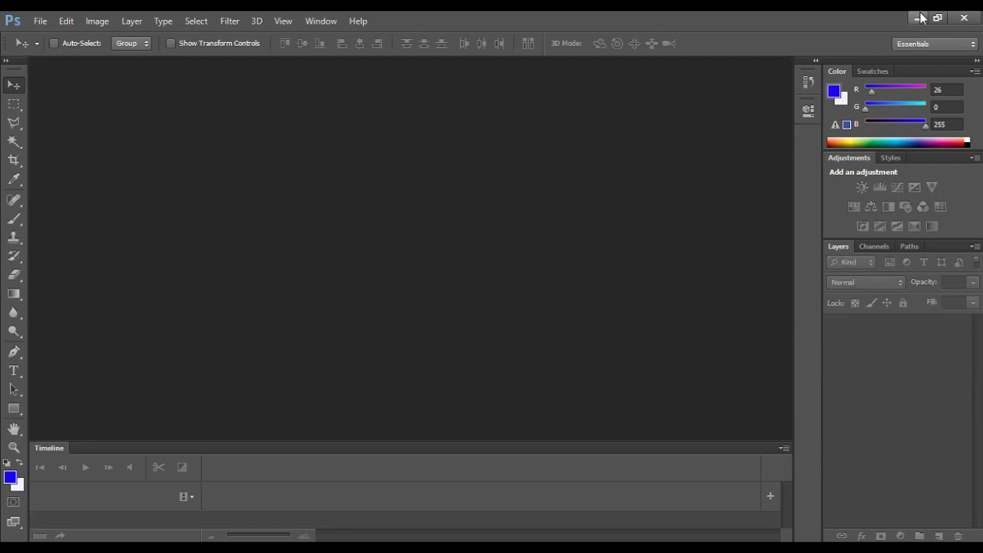
click(918, 17)
key(alt+Tab)
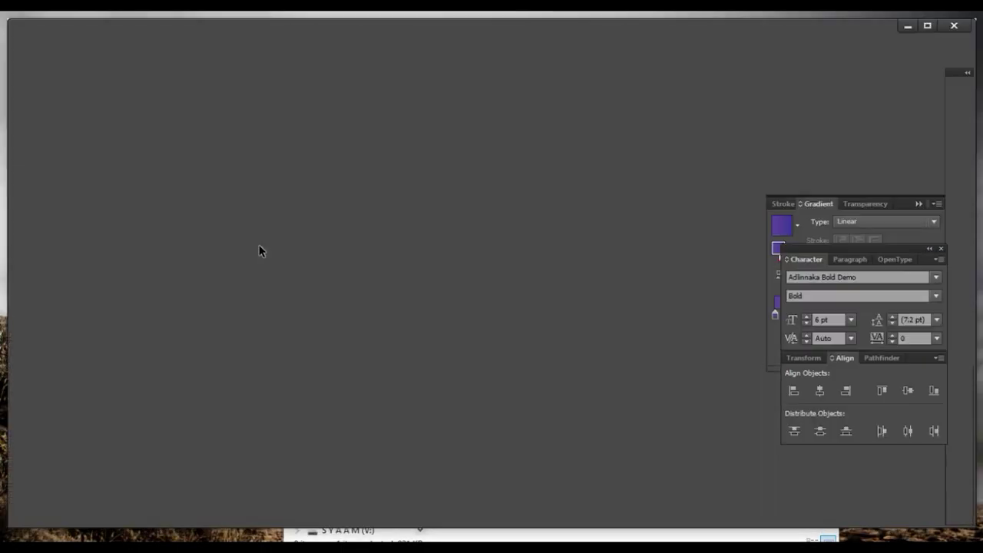
key(v)
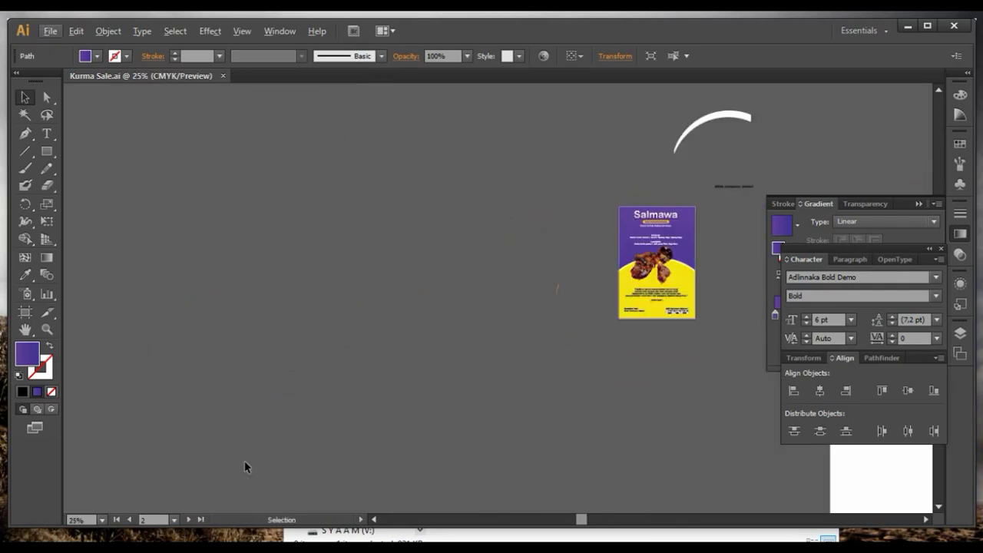
Step: Place Mock up polos diri salmawa and Mock up polos diri salmawa Belakang from the SAMAWA FATAH folder into Kurma Sale.ai
key(alt+Tab)
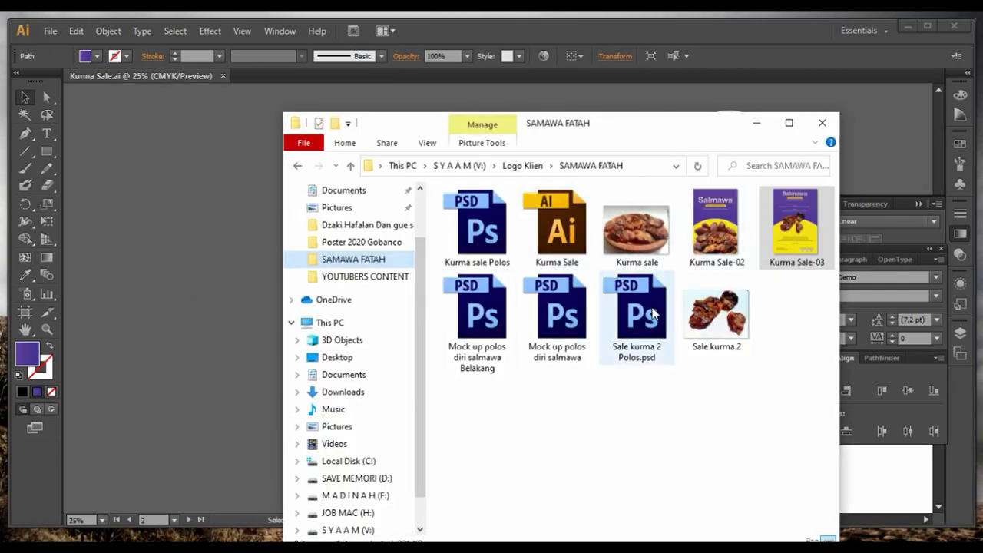
click(557, 315)
click(484, 336)
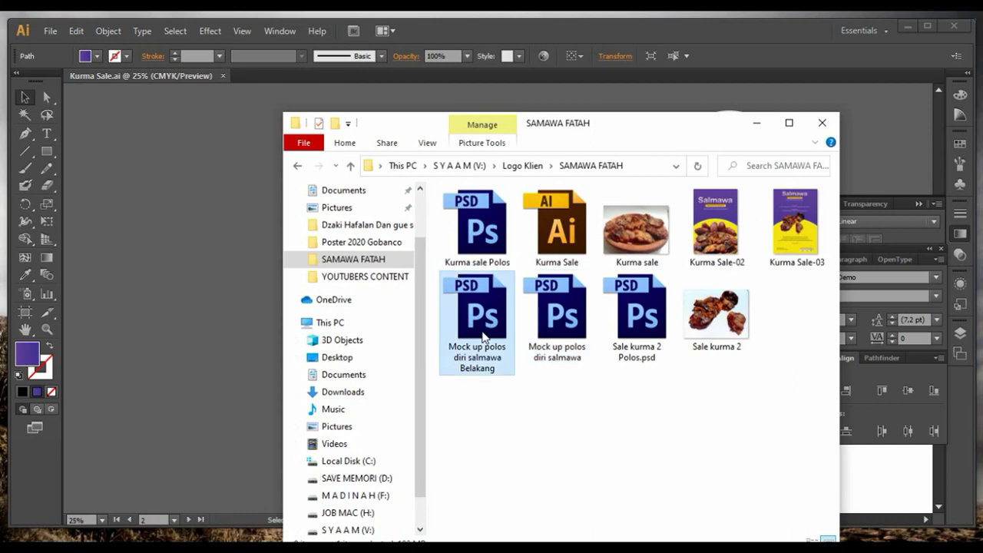
ctrl+click(557, 315)
drag(557, 315, 345, 209)
click(244, 287)
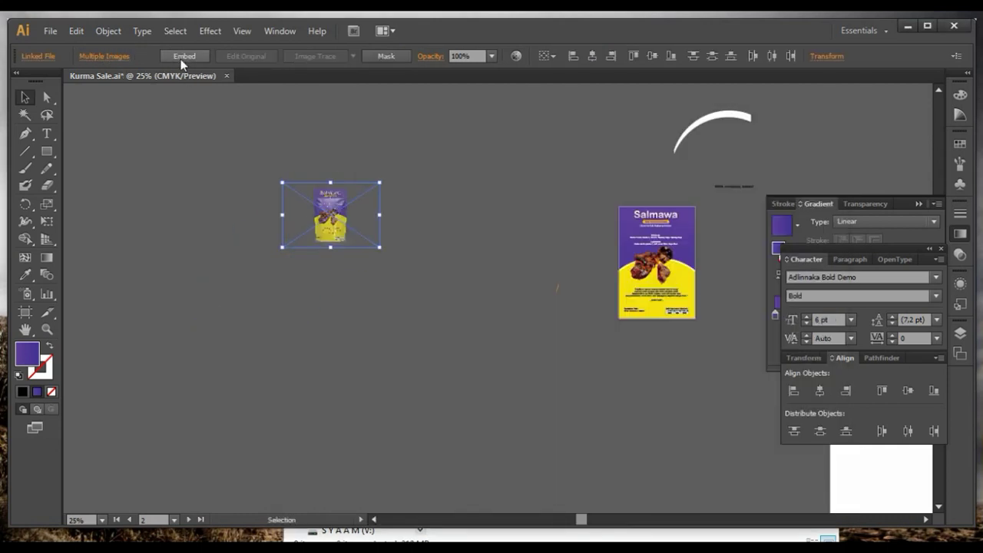
Step: Embed both placed mockups with layers flattened to a single image and move the front and back pouches apart
click(531, 482)
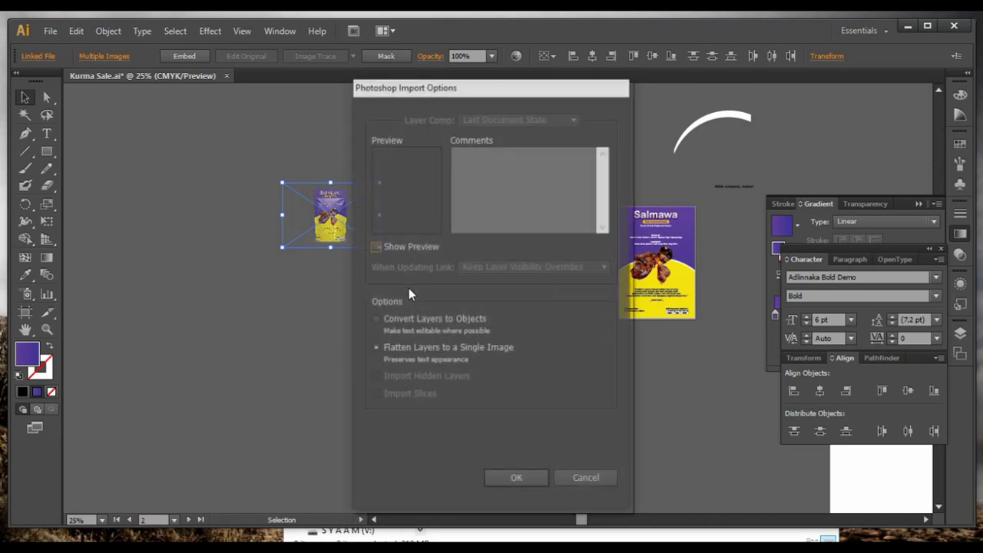
click(532, 483)
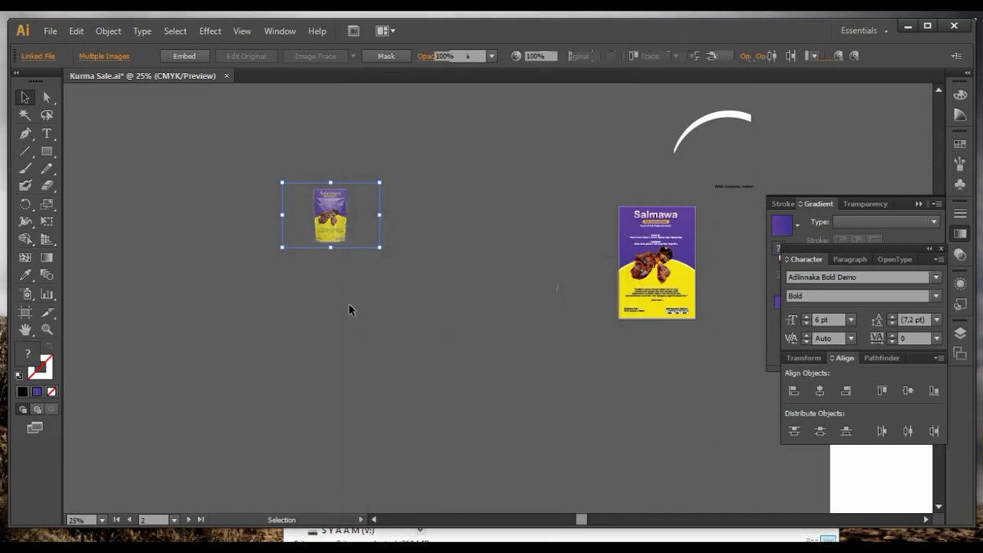
click(407, 266)
scroll(369, 264, up, 4)
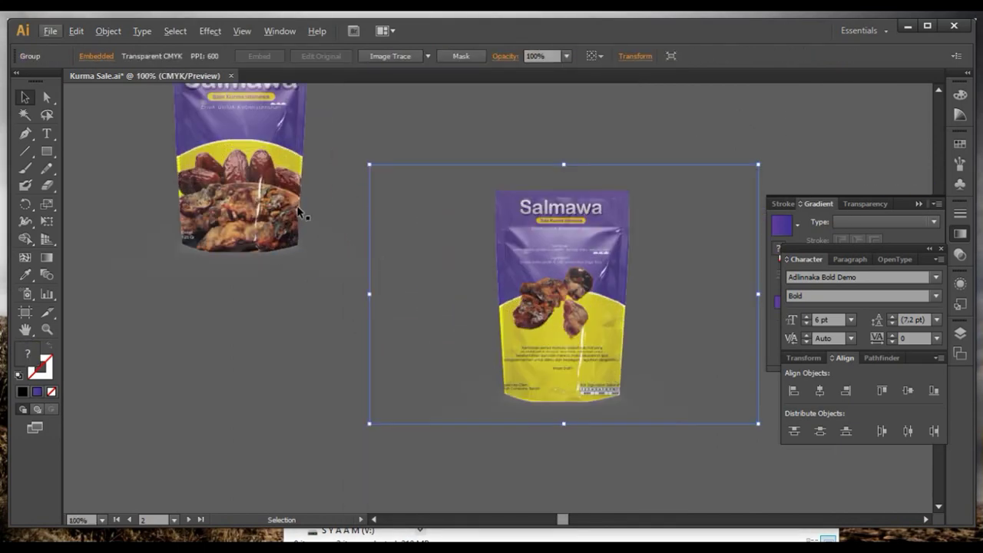
scroll(305, 213, up, 3)
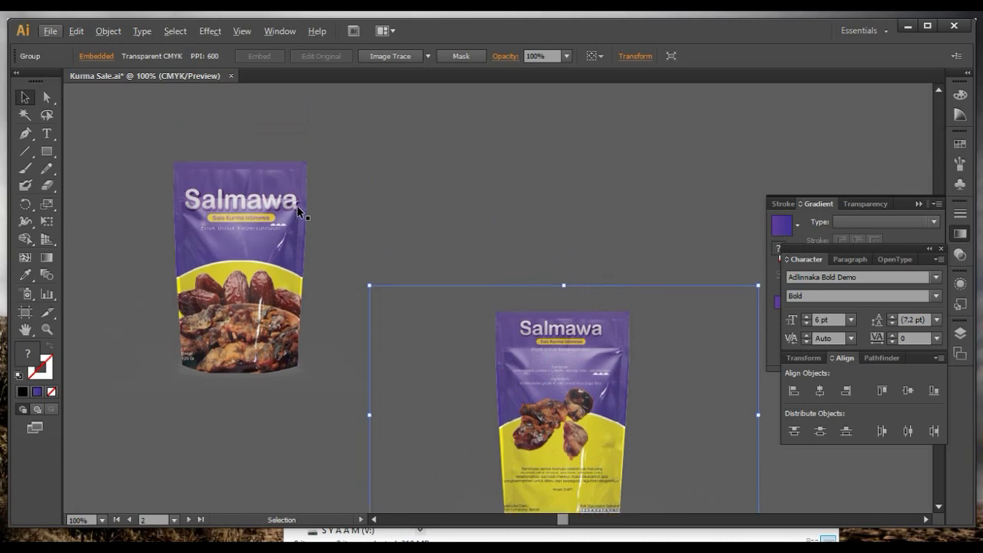
Step: Start a Pen path around the front pouch, tracing its left side and the first half of its curved bottom edge
click(28, 135)
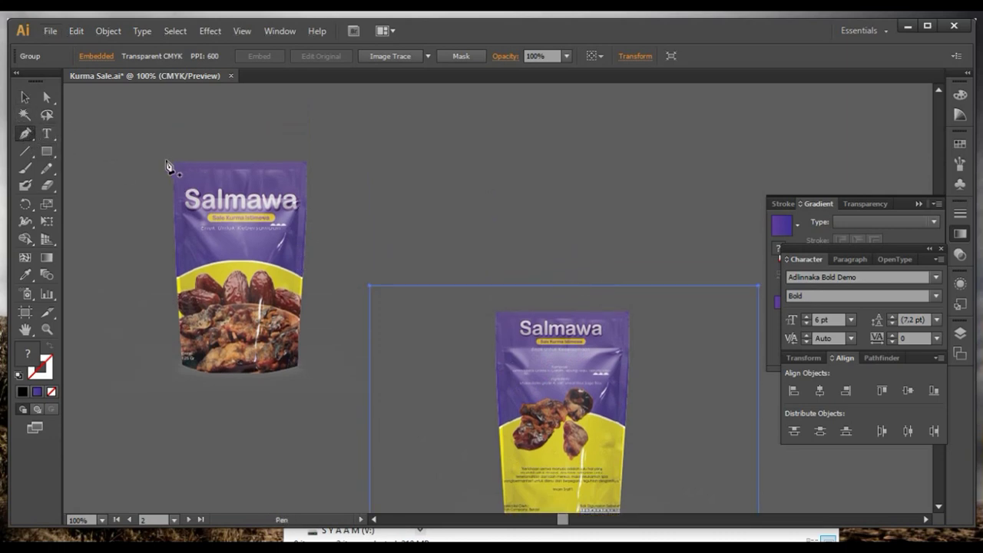
click(164, 159)
click(175, 371)
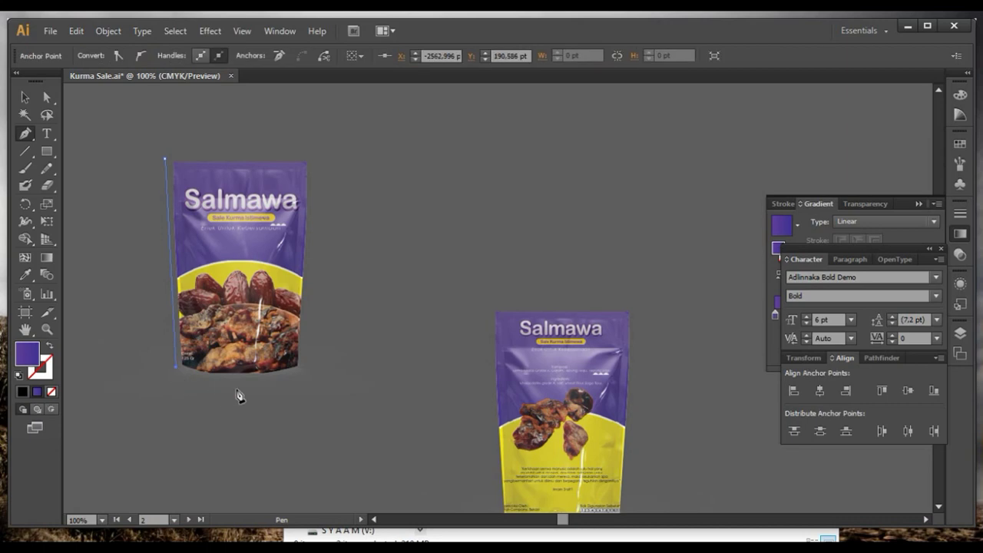
key(ctrl+z)
click(177, 371)
drag(303, 373, 328, 356)
key(ctrl+z)
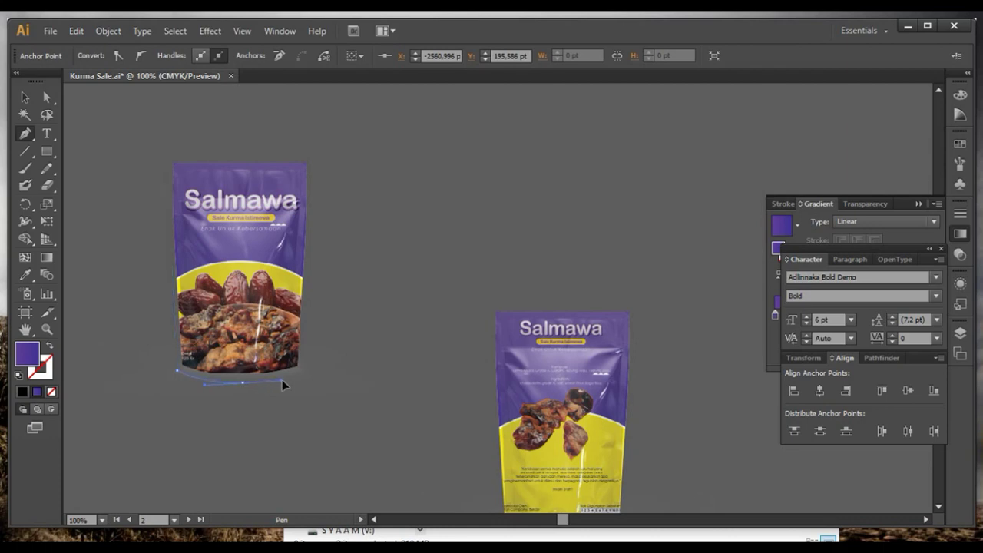
drag(287, 384, 297, 383)
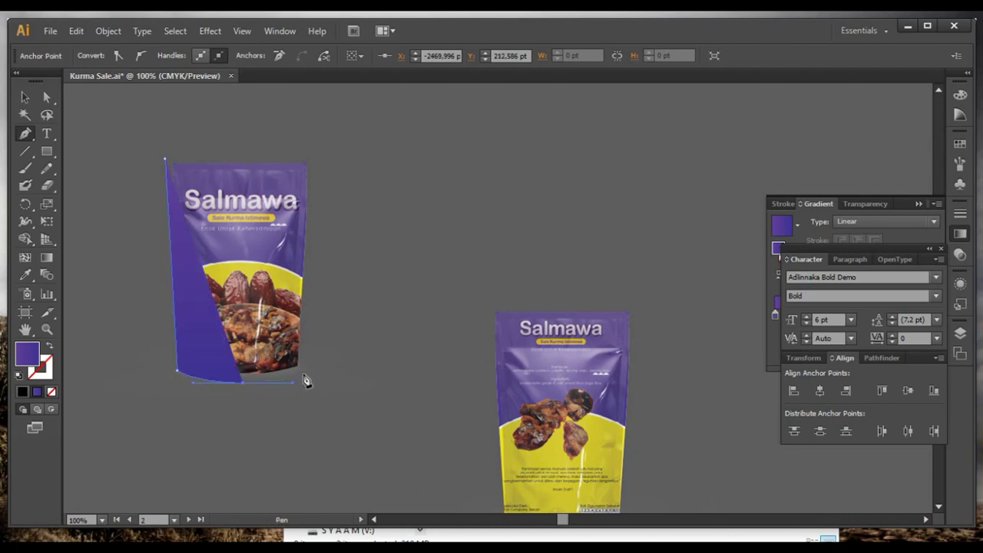
Step: Continue the path along the rest of the front pouch's bottom, up its right side and across the top, closing the outline
click(304, 377)
click(306, 160)
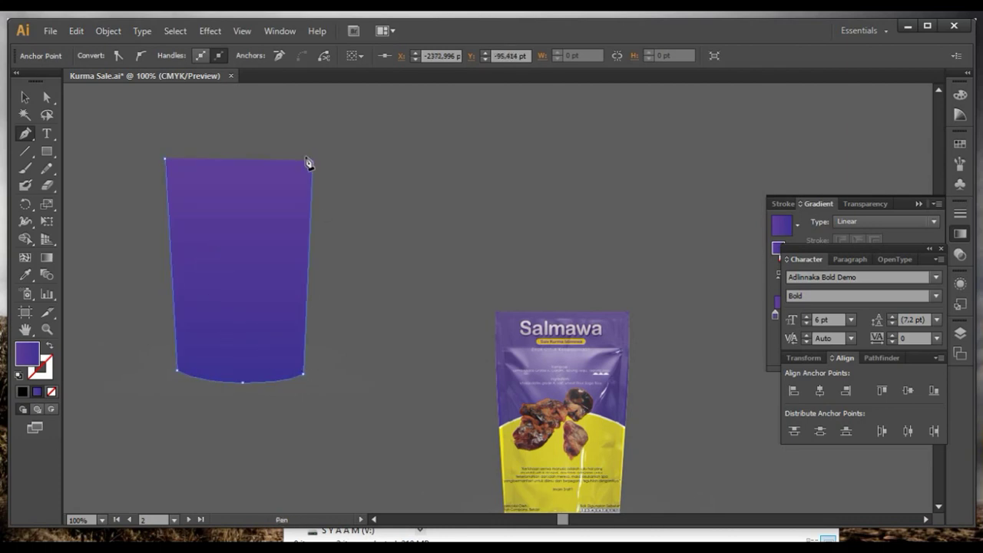
key(ctrl+z)
click(311, 158)
click(166, 159)
click(24, 98)
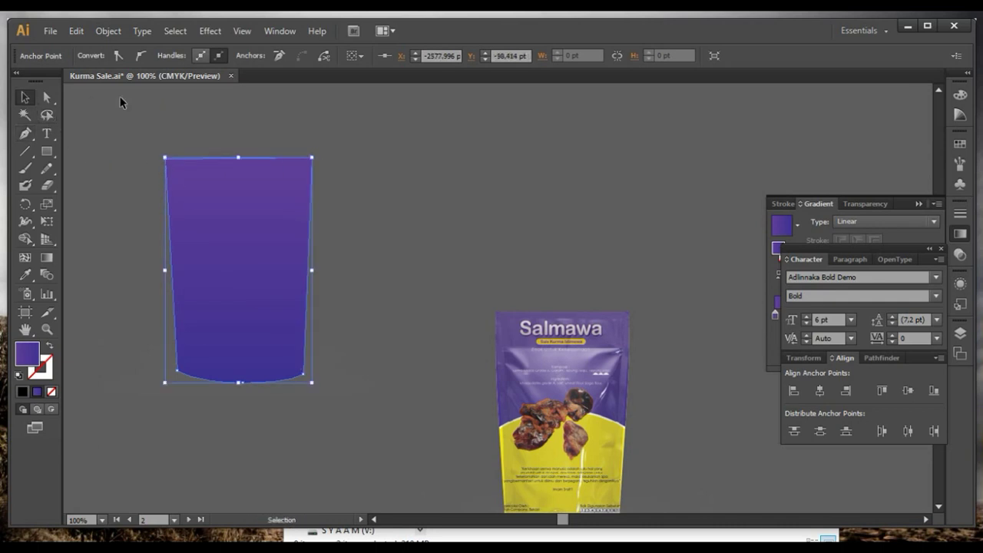
Step: Try to clip the front pouch mockup with its traced outline
drag(120, 99, 252, 224)
right_click(252, 225)
click(331, 307)
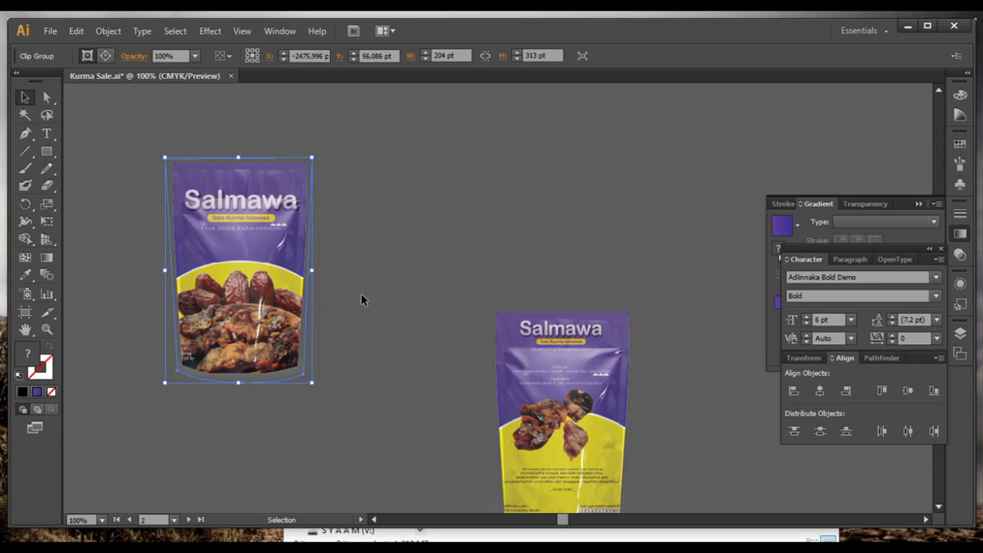
key(ctrl+z)
Step: Copy the traced outline onto the back pouch and make a clipping mask for each mockup with its own outline
key(ctrl+shift+a)
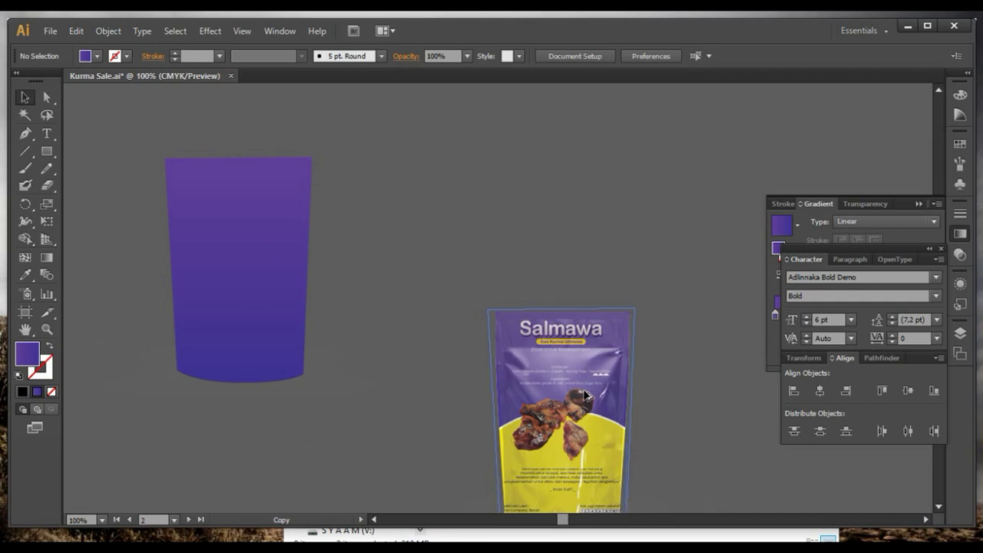
click(503, 333)
right_click(245, 216)
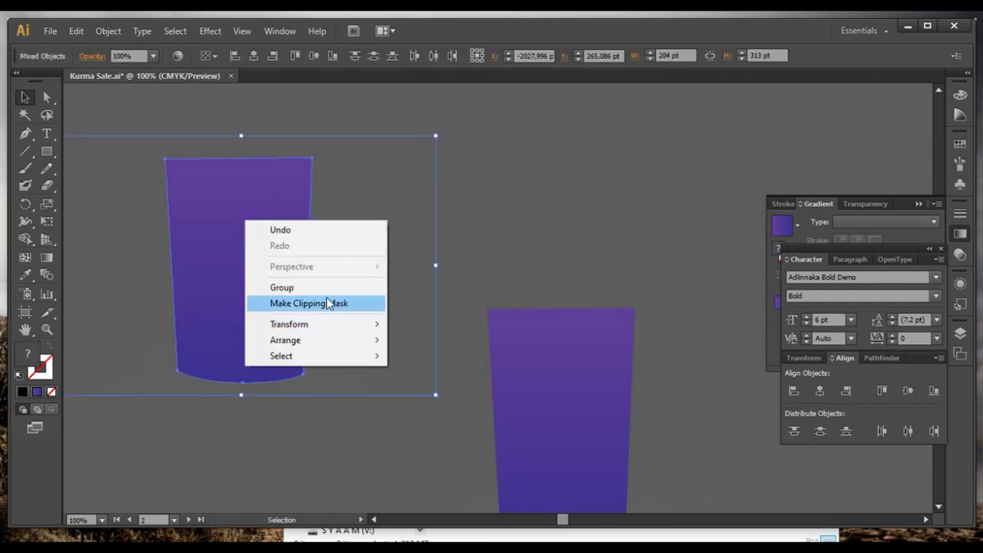
click(331, 303)
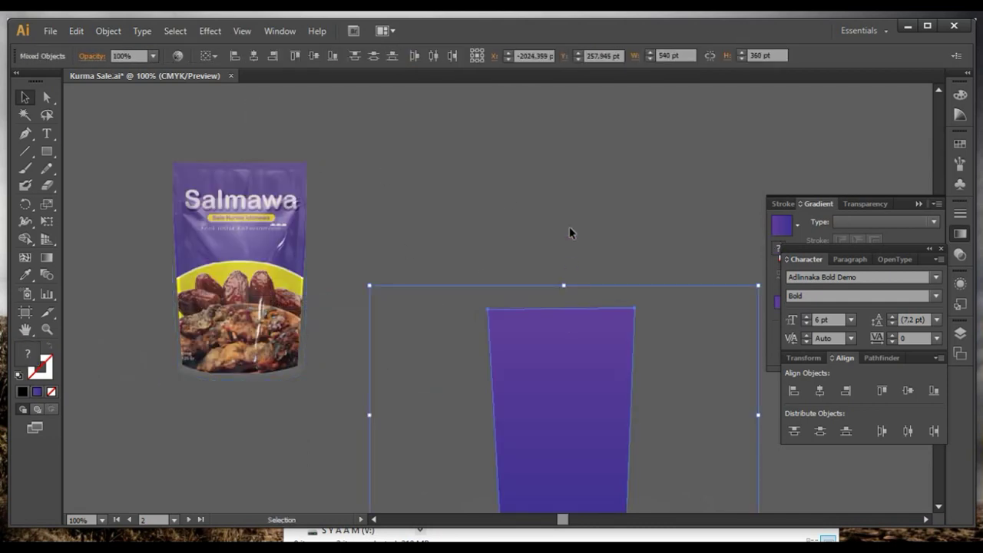
right_click(582, 318)
click(615, 401)
scroll(614, 400, down, 2)
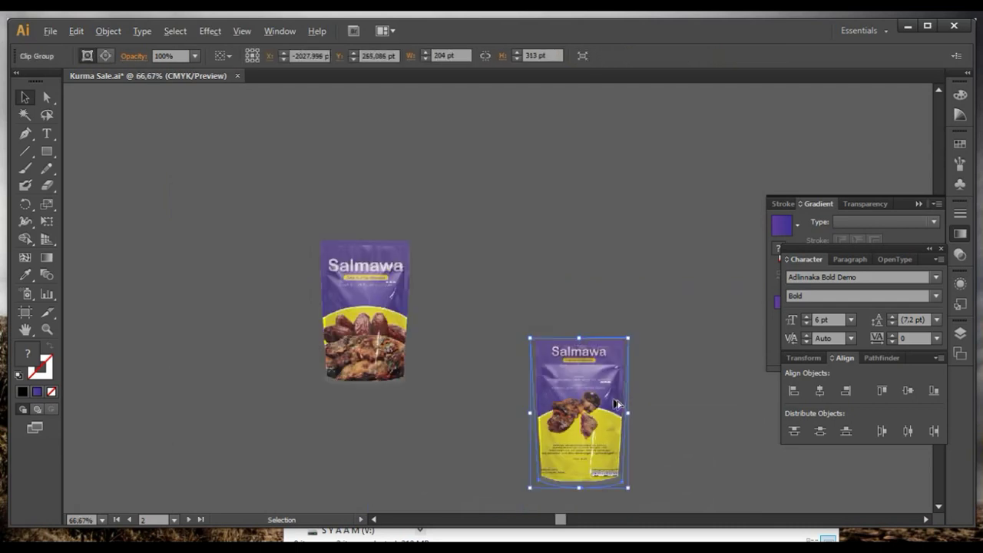
Step: Move the clipped front and back pouches side by side on the empty canvas near the back label design
click(607, 309)
scroll(546, 325, right, 5)
drag(393, 331, 395, 330)
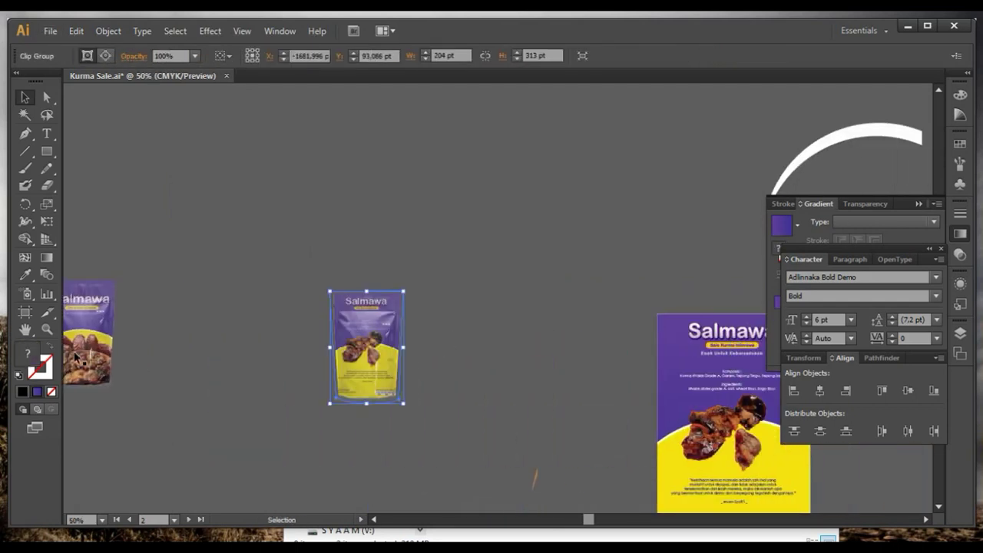
drag(77, 357, 285, 367)
Step: Place the art-artistic-black-and-white-311391 photo from the WALLPAPEH\TABLE folder on drive D: into Kurma Sale.ai
key(alt+Tab)
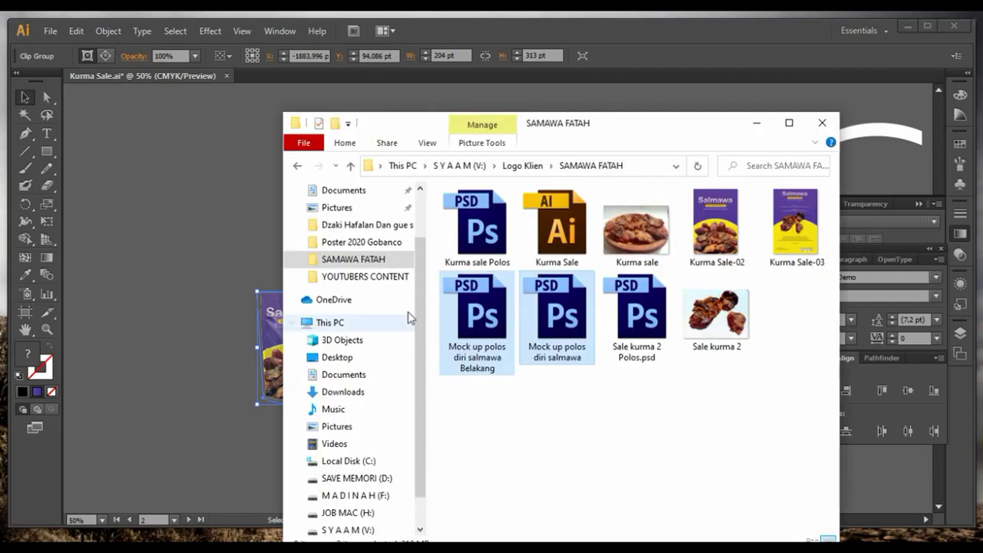
scroll(373, 361, down, 1)
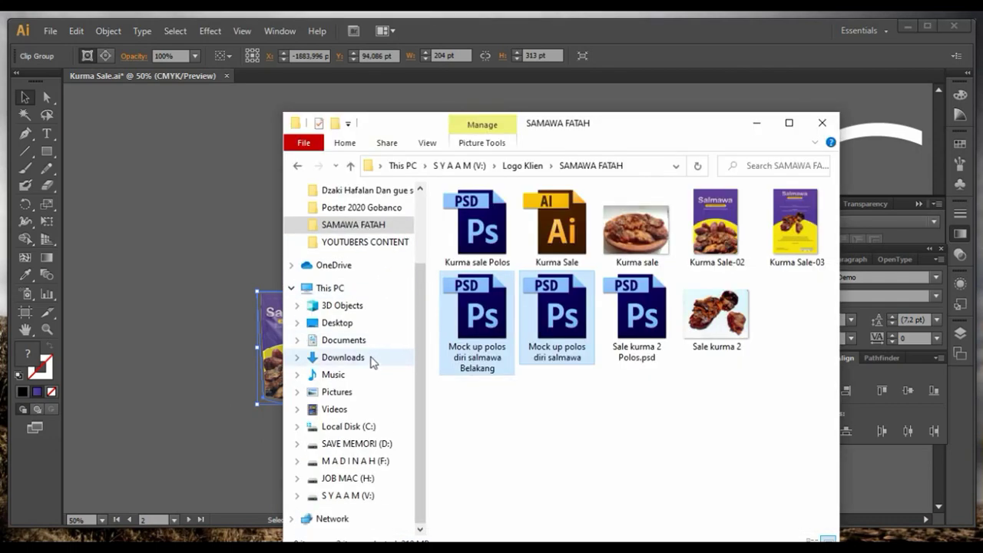
click(370, 451)
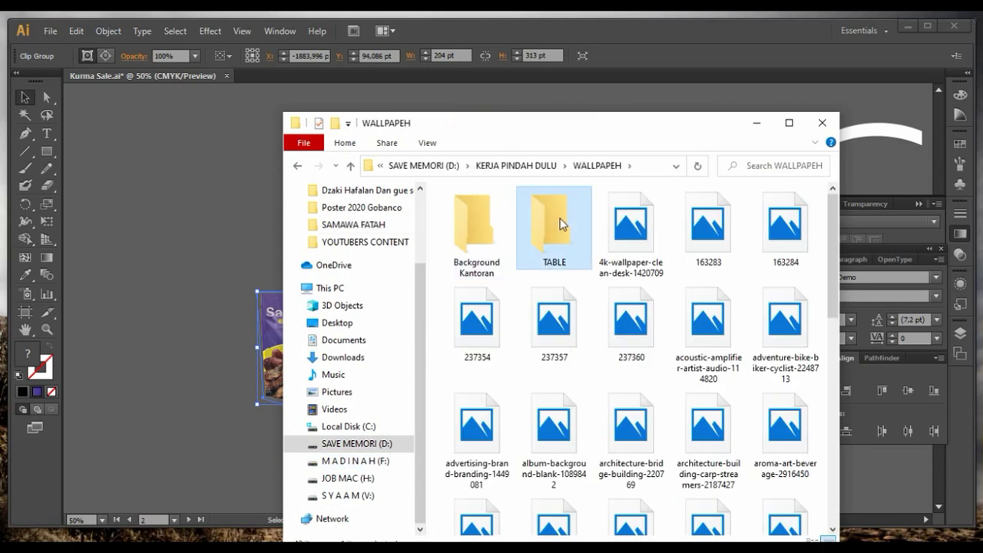
double_click(554, 221)
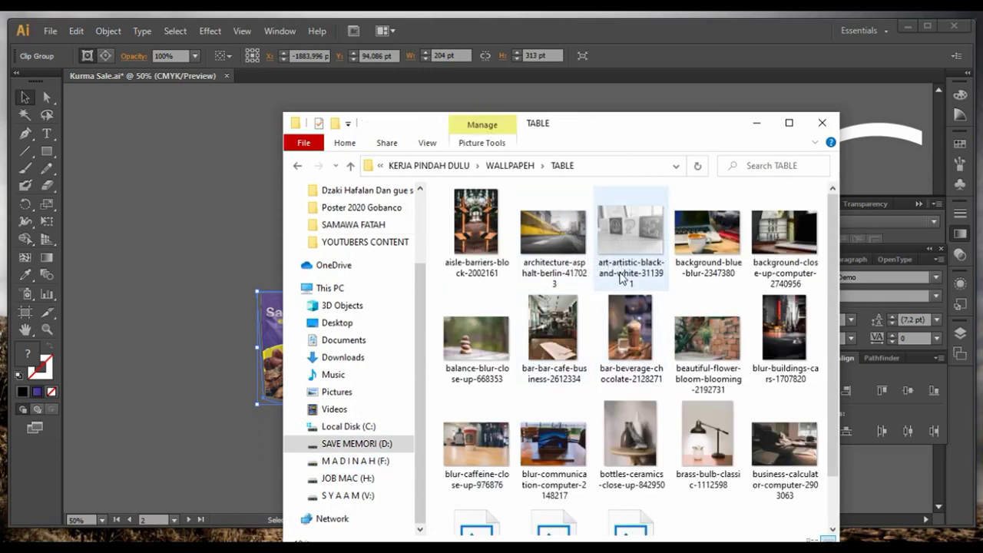
drag(634, 248, 174, 308)
Step: Scale the HOPE photo down to fit below the two pouches and embed it in the document
scroll(230, 292, down, 4)
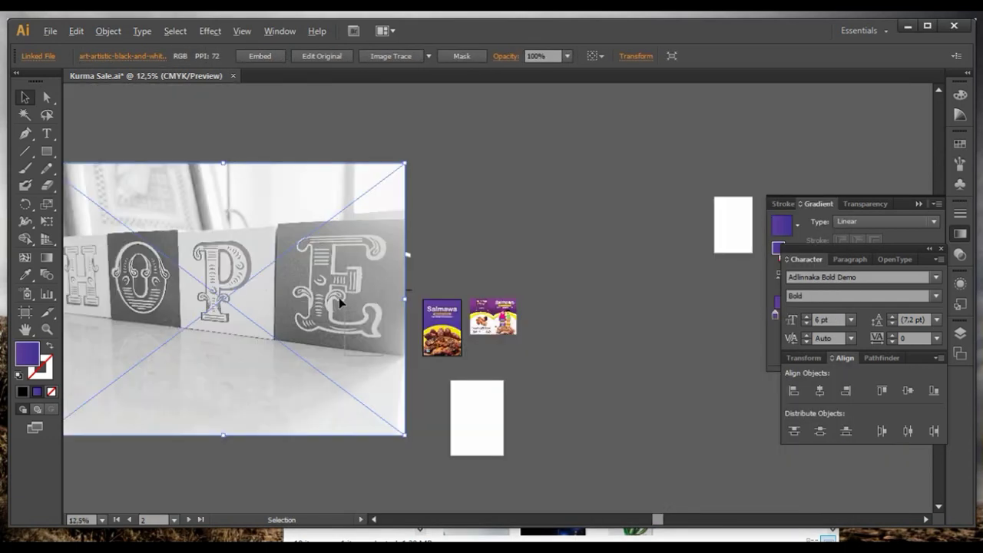
drag(405, 164, 219, 359)
scroll(220, 359, up, 3)
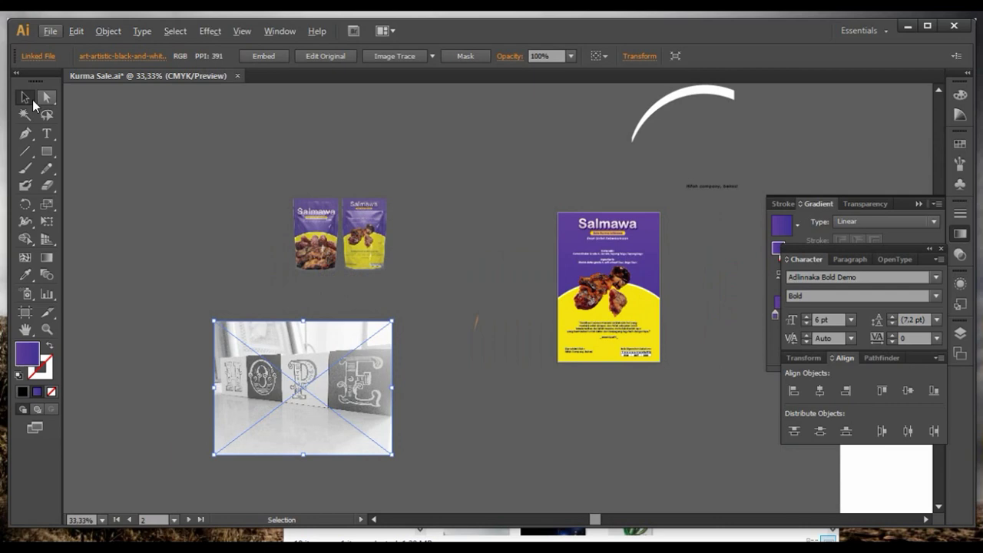
click(265, 56)
Step: Draw a square over the HOPE photo and align the photo and square at their right and bottom edges
click(45, 153)
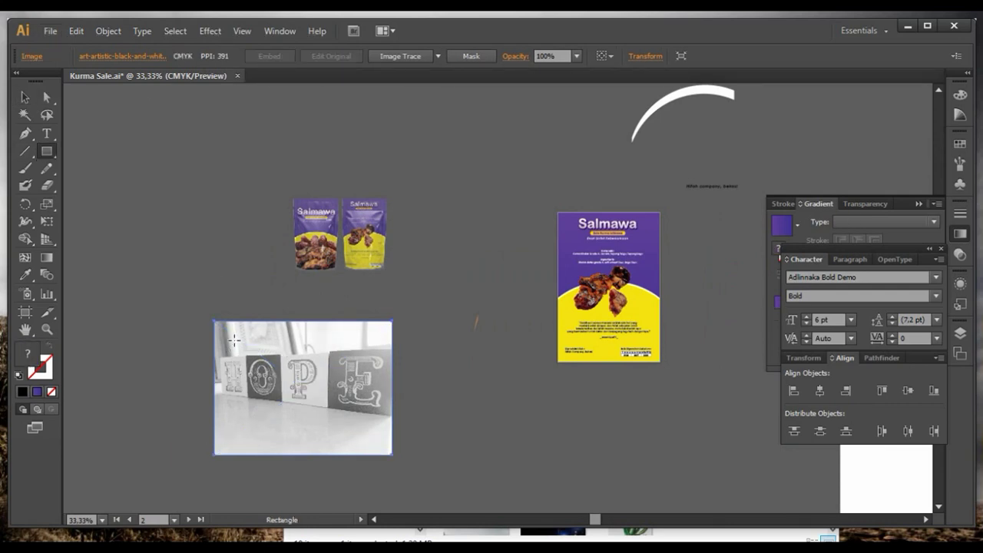
drag(233, 339, 352, 458)
click(24, 99)
drag(166, 311, 246, 399)
click(273, 55)
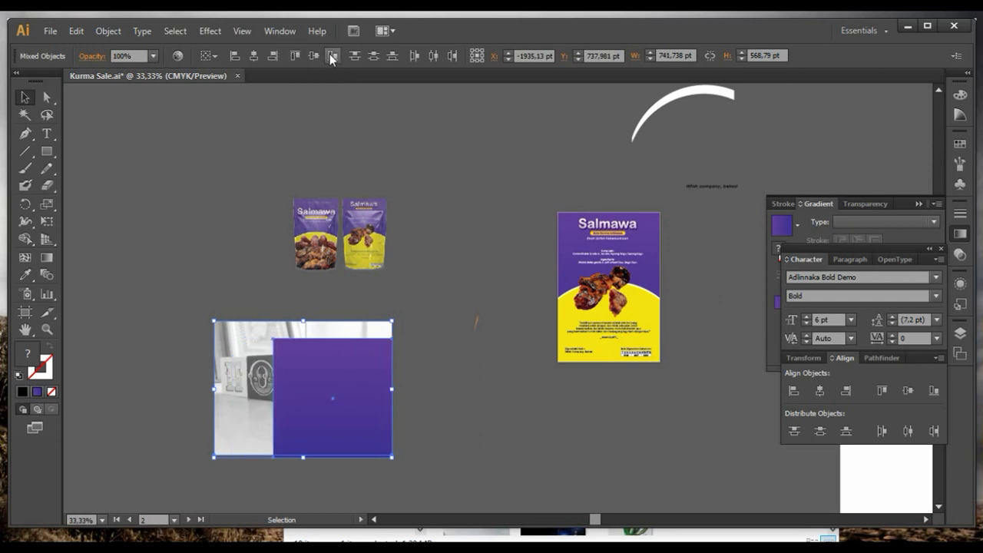
click(308, 192)
Step: Shift the square left over the photo's H, O and P letters and clip the photo to it
drag(353, 413, 299, 408)
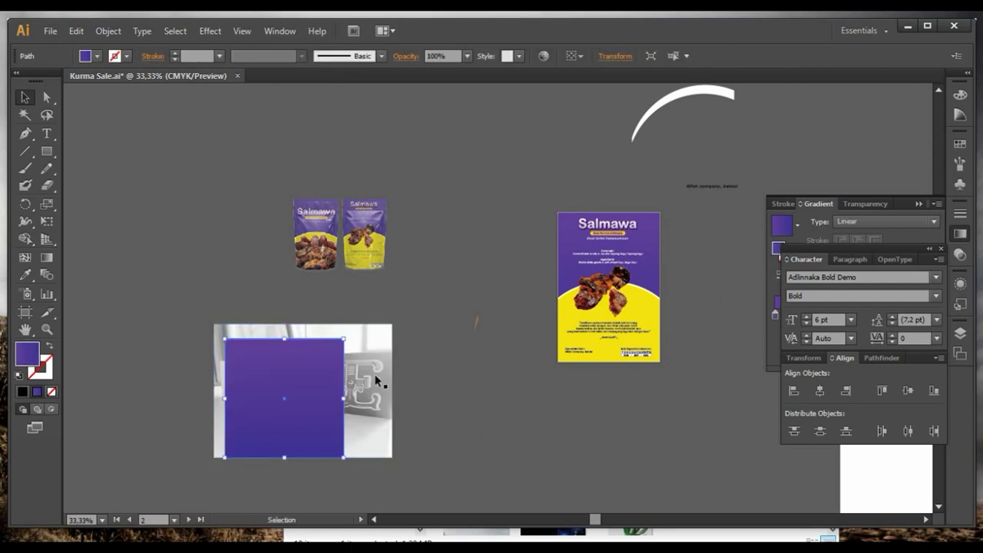
shift+click(374, 378)
right_click(367, 379)
click(439, 462)
click(383, 409)
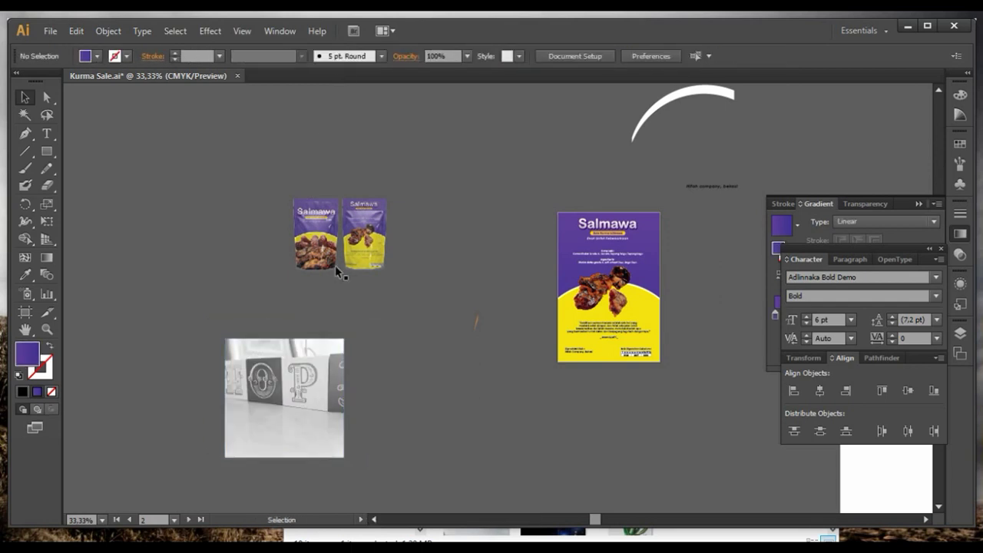
Step: Move the front pouch onto the left half of the cropped photo and bring it to the front
drag(324, 239, 263, 417)
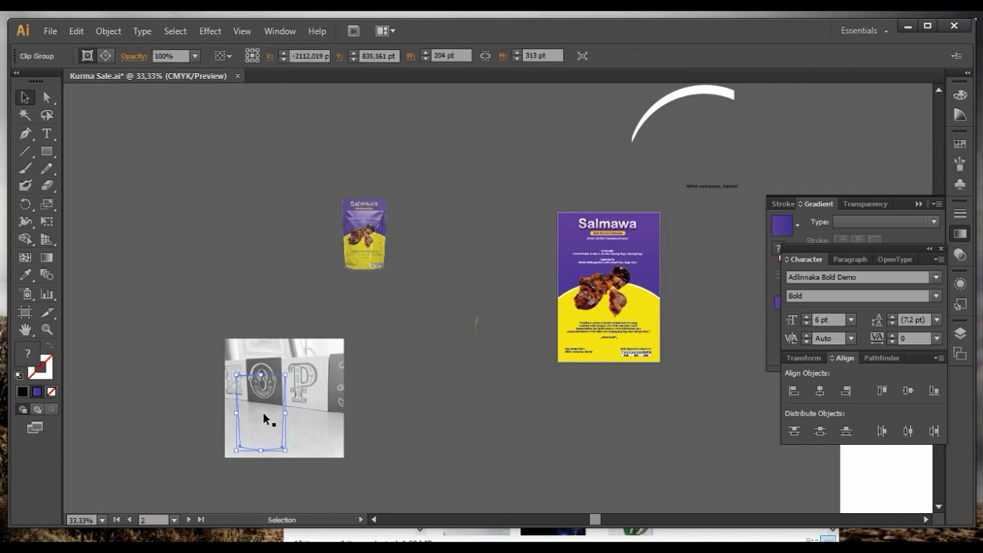
right_click(264, 415)
mouse_move(366, 397)
click(461, 389)
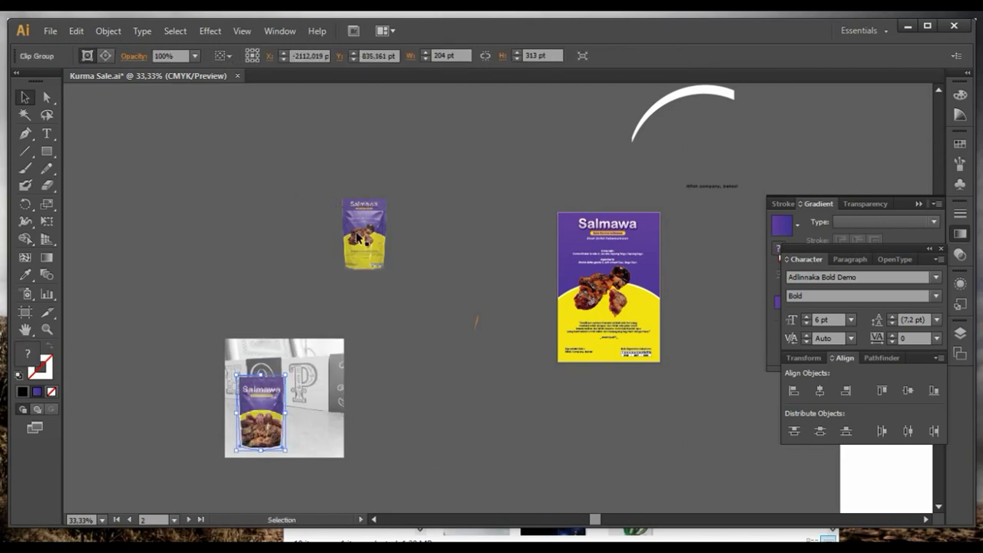
Step: Move the back pouch onto the photo to the right of the front pouch and send the photo to the back
scroll(285, 415, up, 1)
right_click(323, 362)
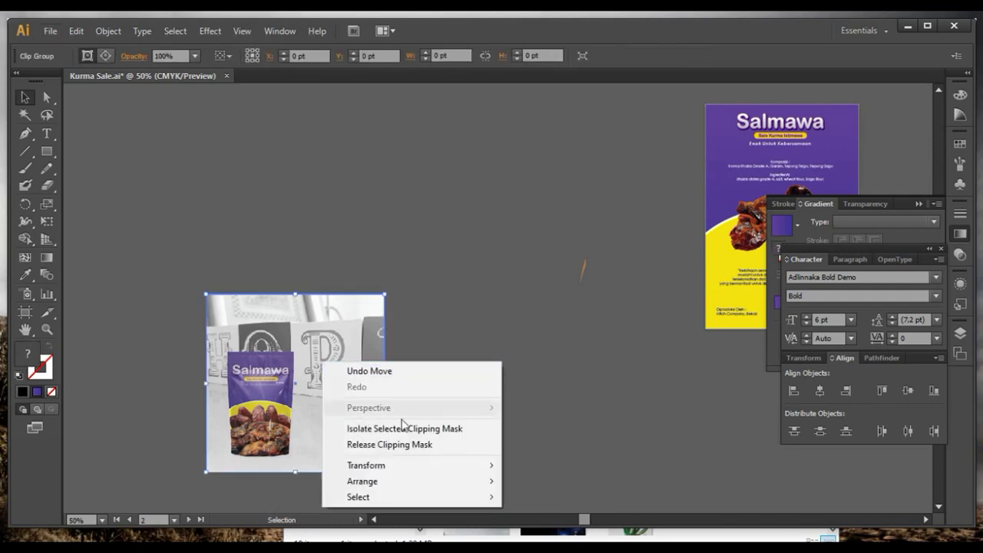
mouse_move(440, 488)
click(553, 529)
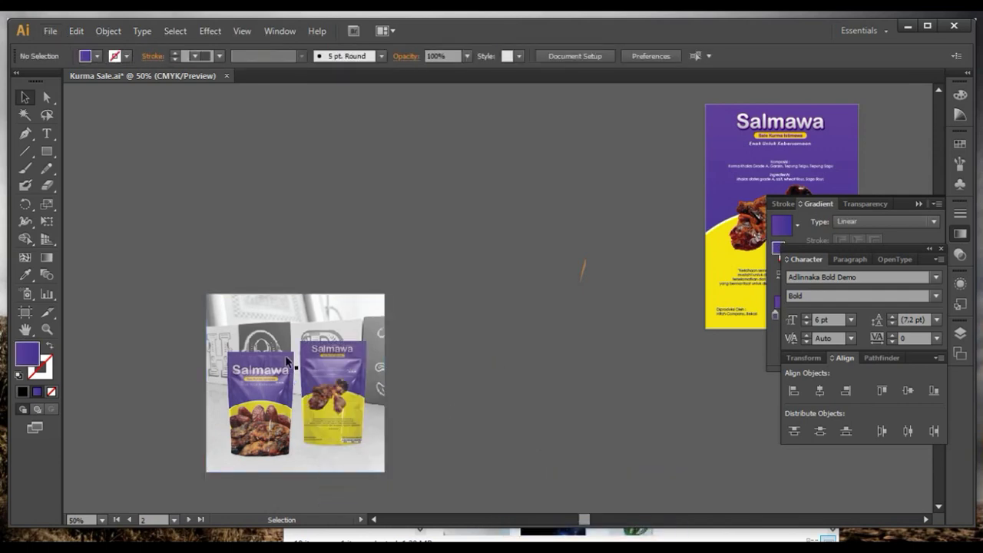
Step: Reposition both pouches on the photo so the front pouch slightly overlaps the back pouch's left edge
scroll(270, 397, up, 3)
drag(270, 397, 278, 365)
scroll(368, 357, down, 2)
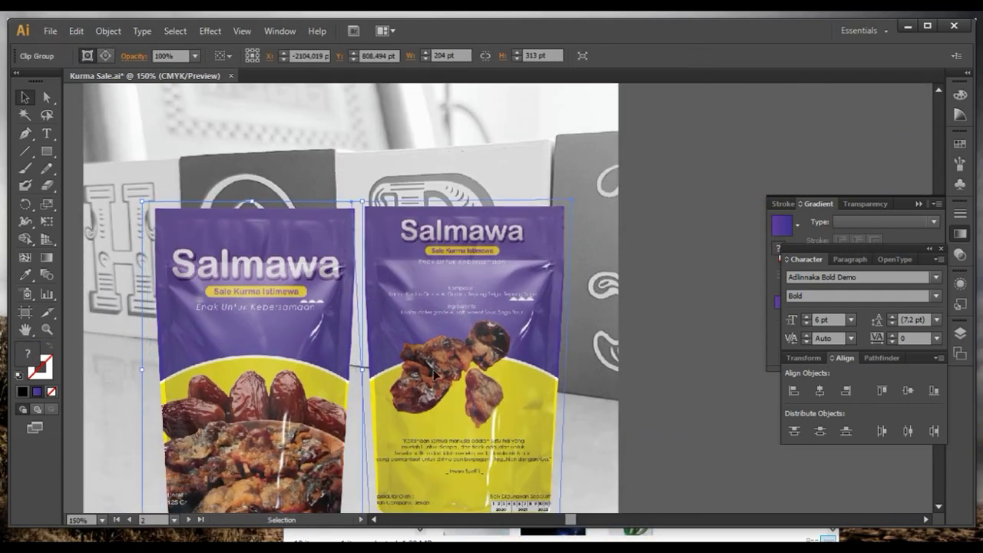
drag(441, 373, 413, 359)
click(596, 332)
scroll(595, 332, down, 3)
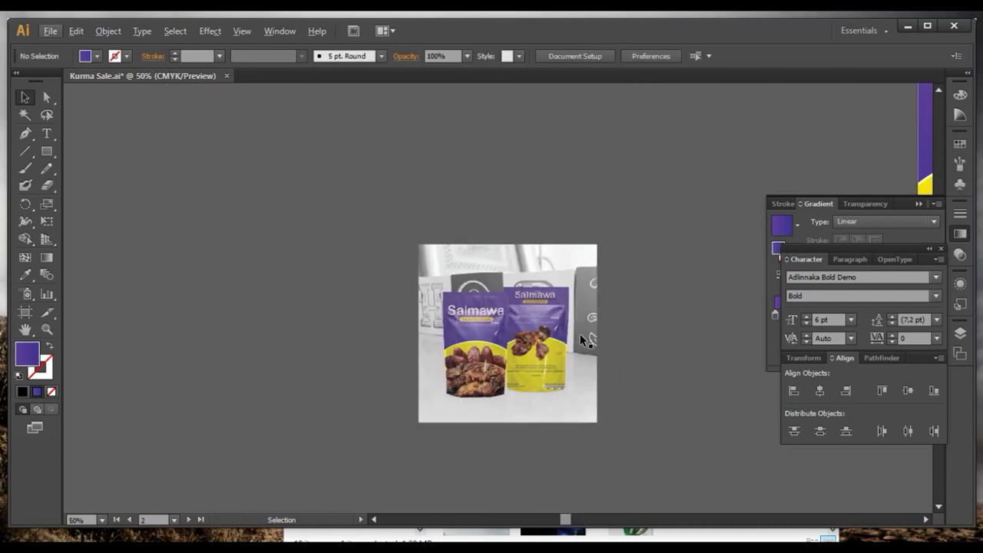
Step: Enlarge the front pouch to about 218 × 334 pt and shift the back pouch slightly upward behind it
scroll(538, 357, up, 2)
click(534, 369)
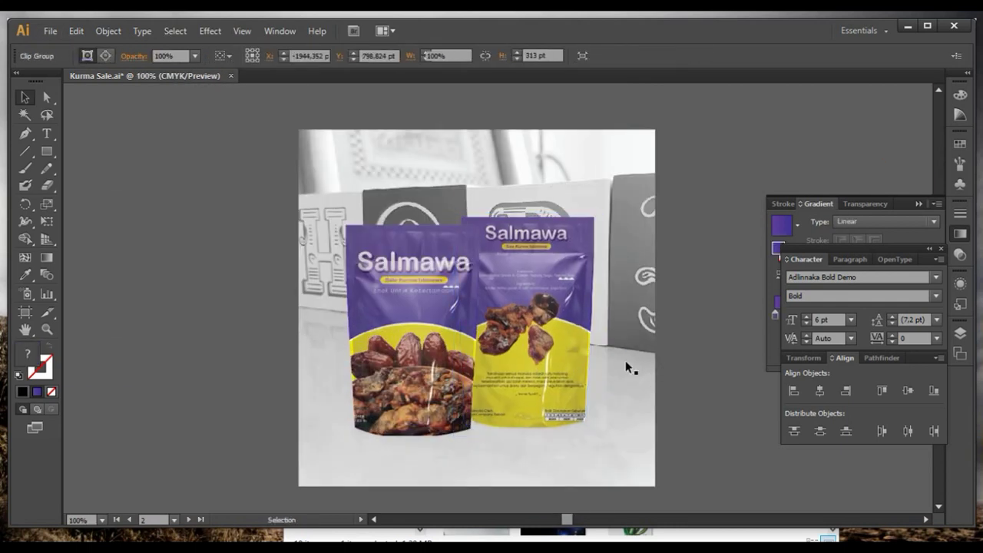
click(626, 360)
click(382, 267)
drag(338, 226, 334, 222)
click(542, 260)
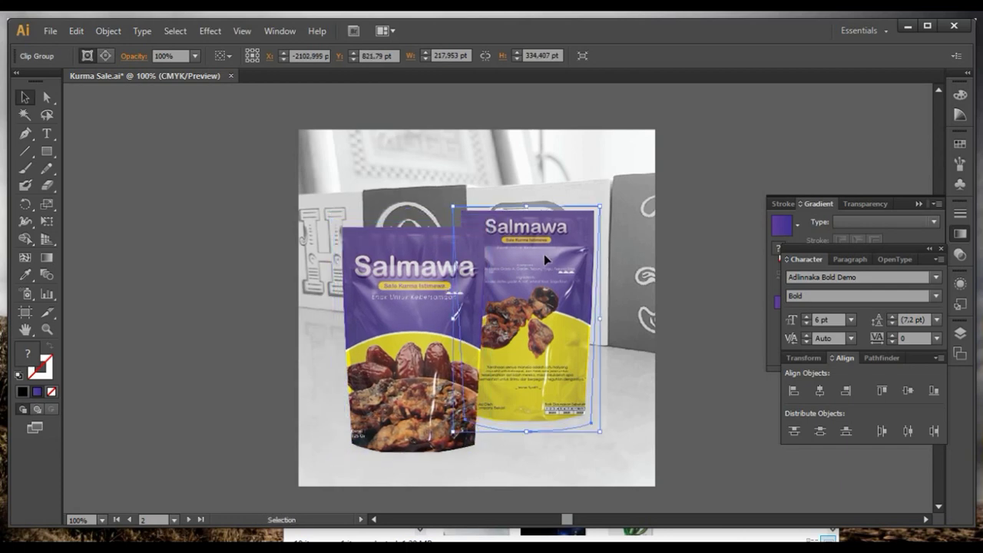
click(696, 241)
scroll(691, 239, down, 1)
scroll(546, 247, up, 1)
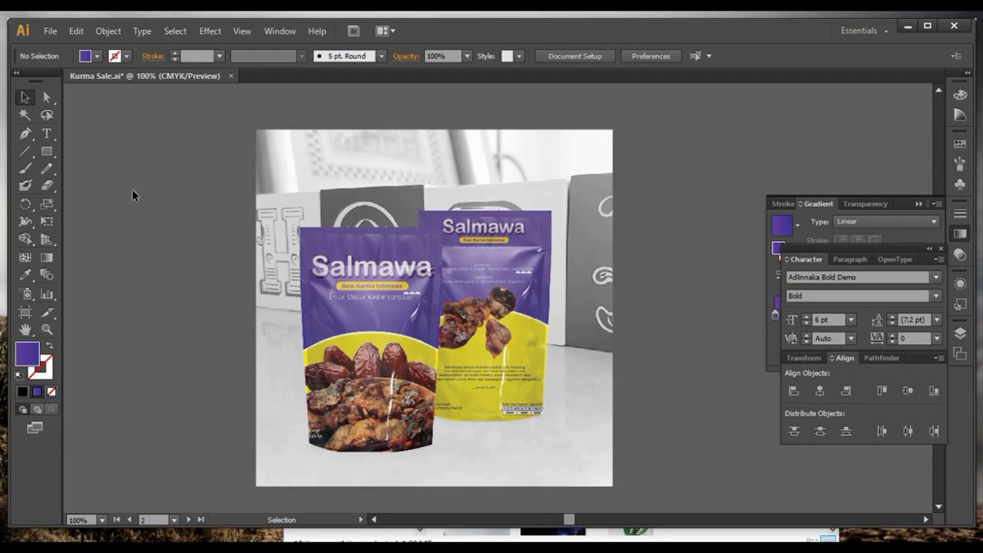
Step: Draw a flat ellipse about 191 × 25 pt across the base of the front pouch and fill it with grey
drag(47, 152, 93, 184)
scroll(316, 405, down, 2)
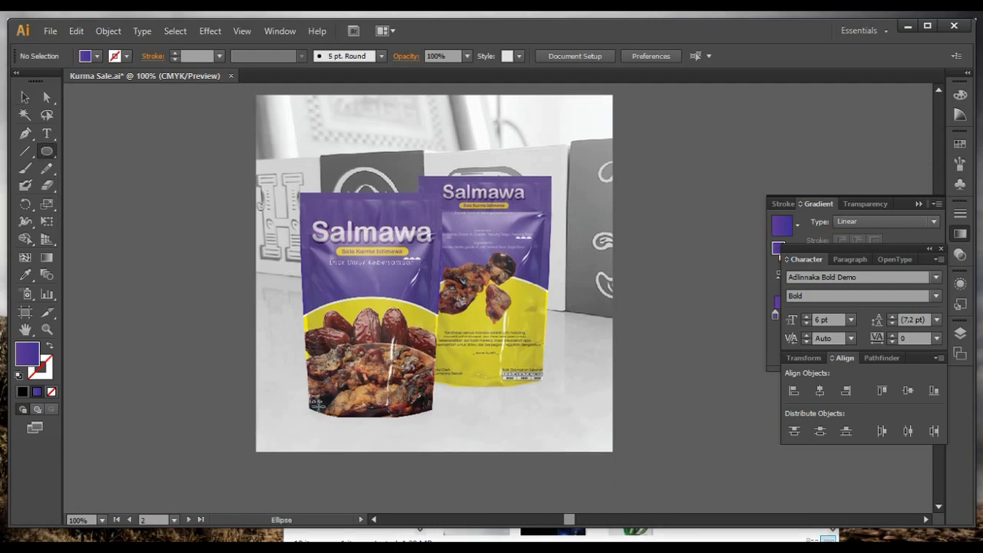
drag(305, 405, 443, 422)
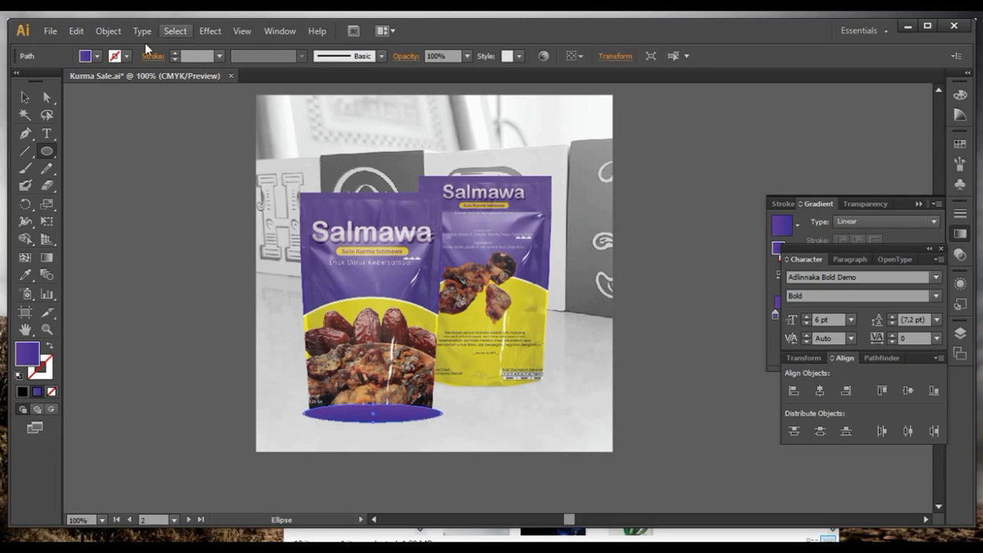
click(97, 56)
click(91, 122)
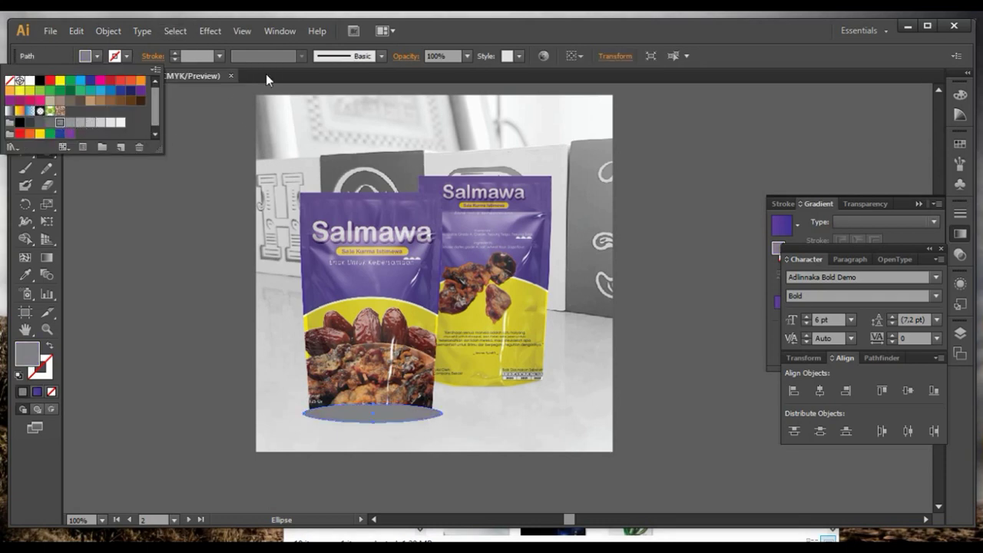
Step: Apply a Gaussian Blur with an 8,9 pixel radius to the grey ellipse and set its opacity to 50%
click(204, 33)
mouse_move(257, 272)
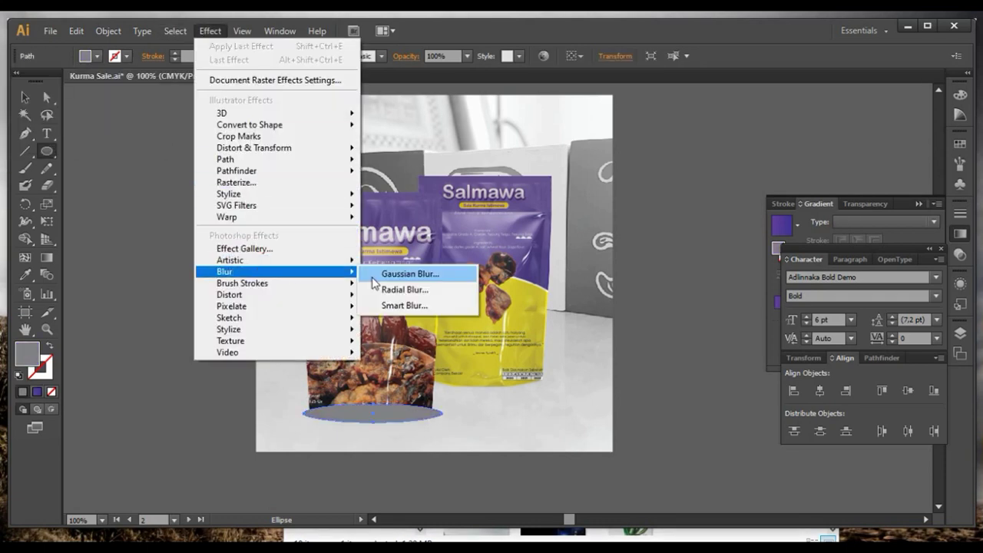
click(407, 272)
click(190, 323)
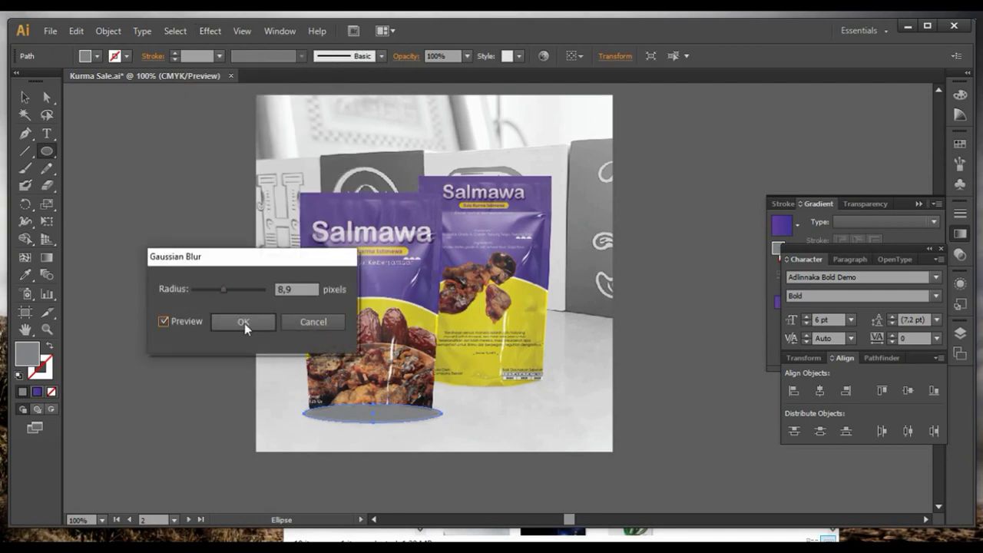
click(244, 322)
click(466, 56)
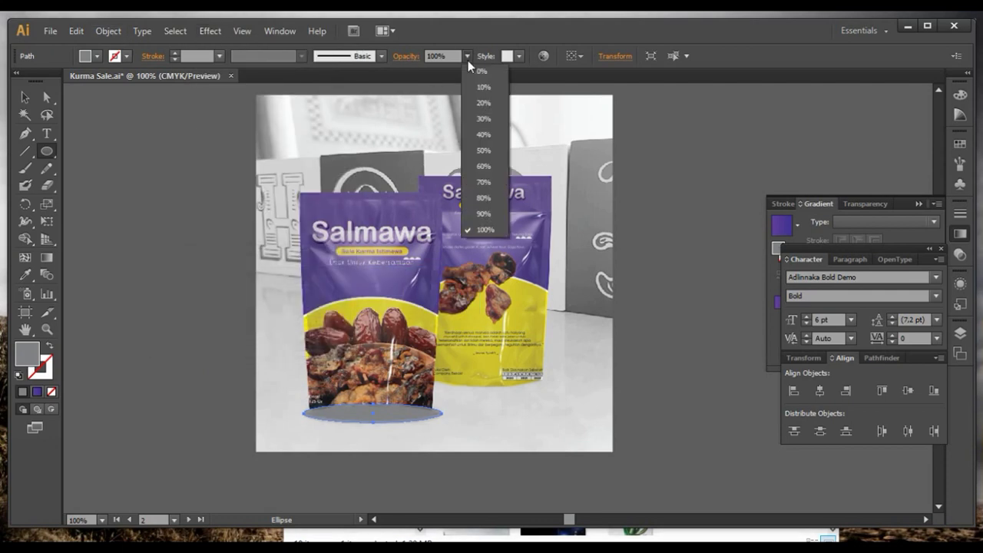
click(483, 146)
Step: Bring the front pouch to the front so it covers the upper part of the ellipse shadow
click(25, 97)
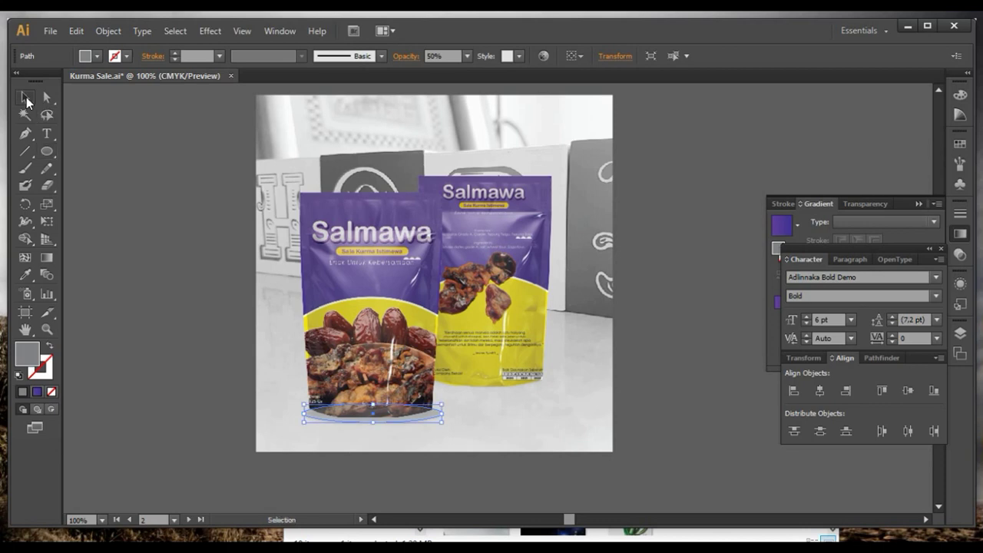
click(300, 298)
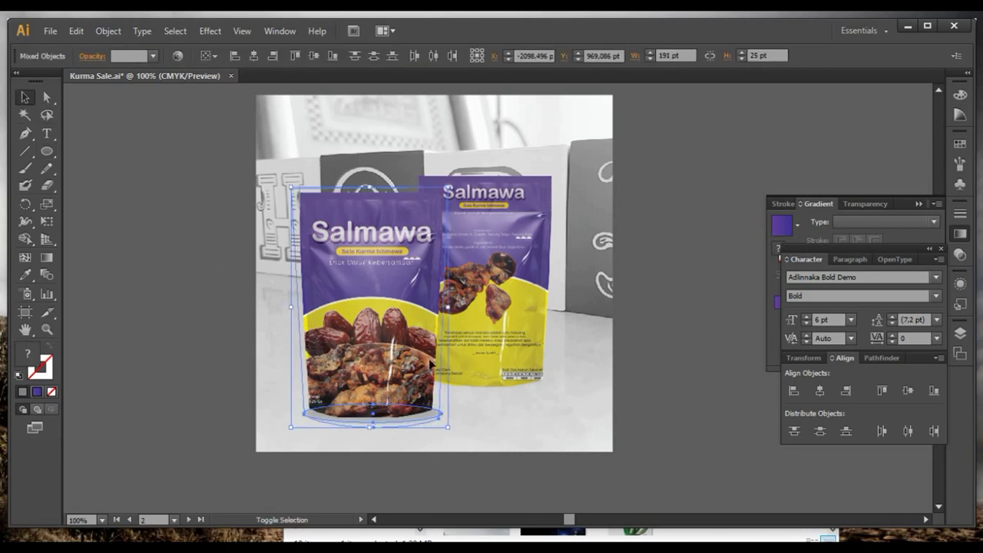
key(ctrl+shift+bracketright)
click(687, 458)
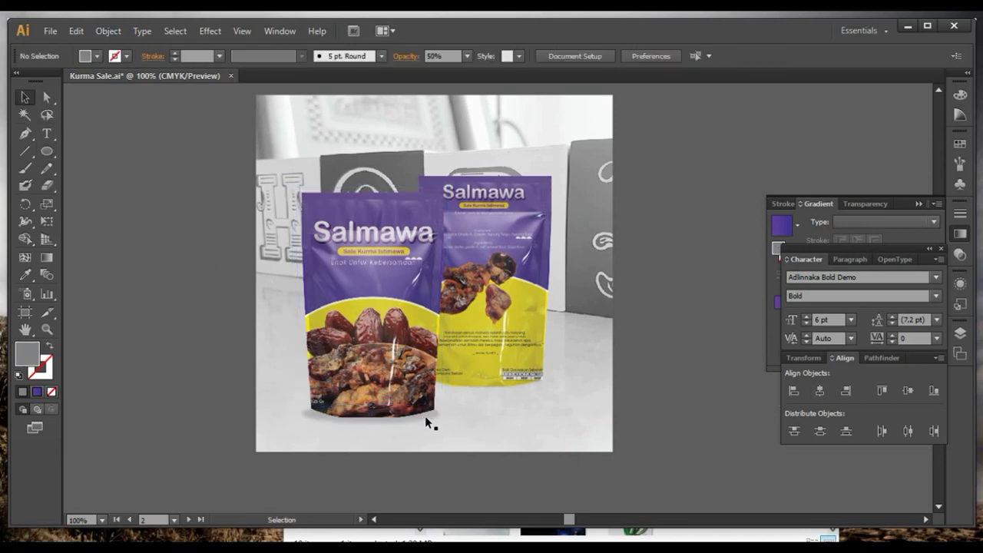
Step: Group the shadow ellipse under the front pouch and place a copy of it at the base of the back pouch
click(392, 411)
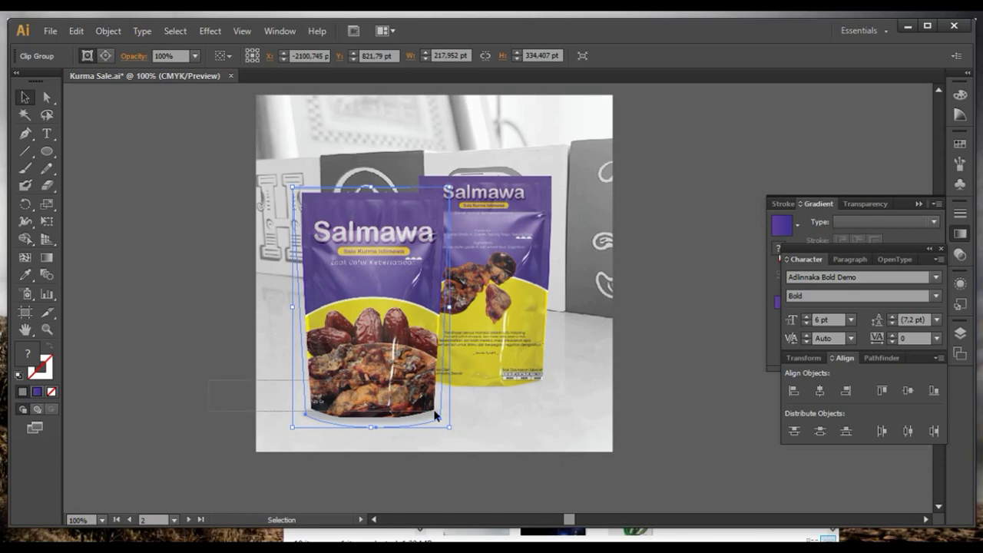
drag(273, 399, 323, 415)
shift+click(268, 384)
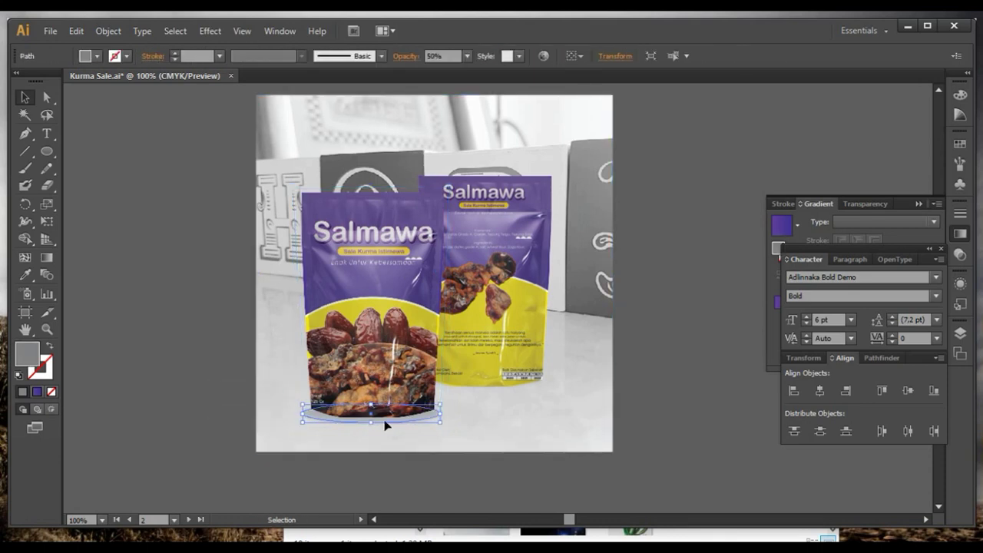
key(ctrl+g)
drag(396, 427, 540, 391)
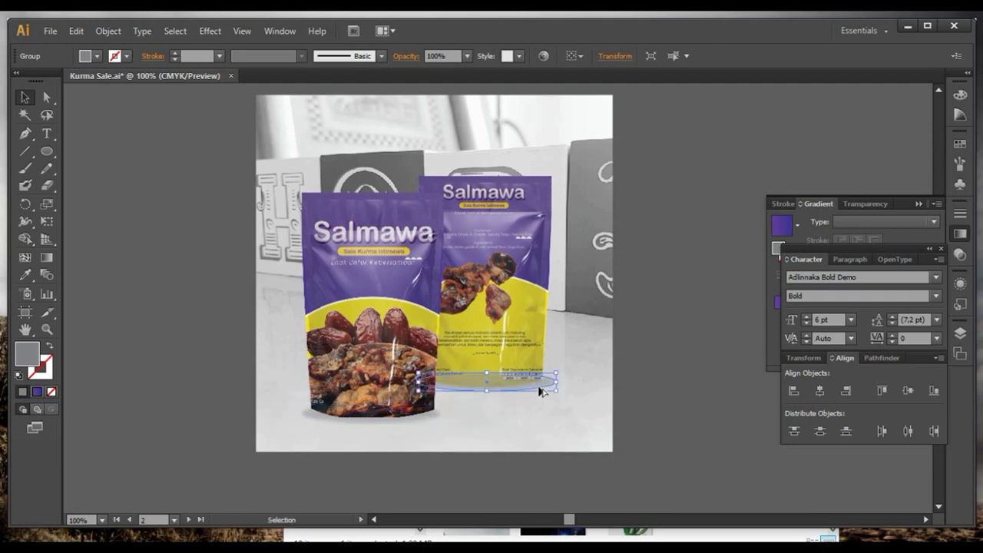
Step: Send the copied shadow and the photo behind the pouches and group the back pouch with its shadow
click(586, 347)
right_click(585, 345)
mouse_move(694, 467)
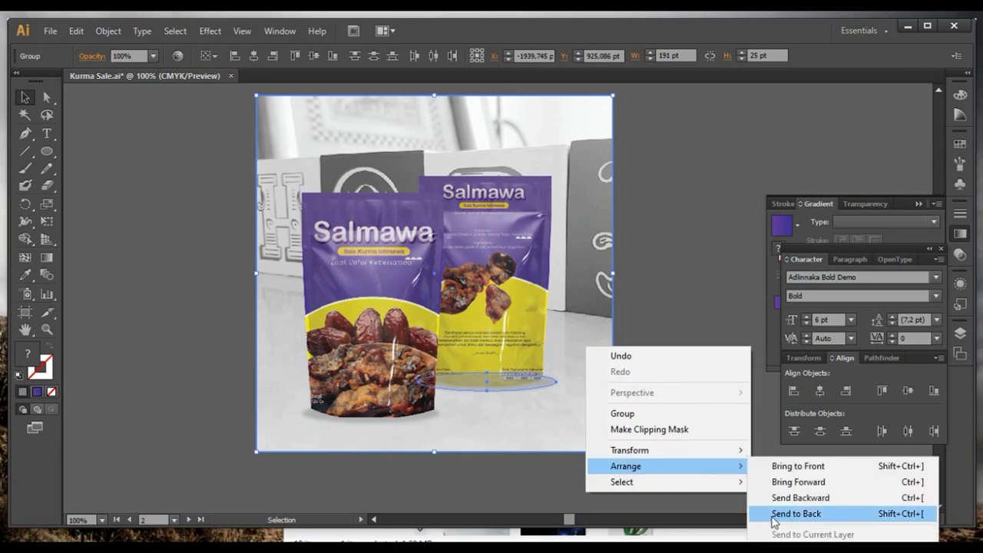
click(775, 520)
click(531, 324)
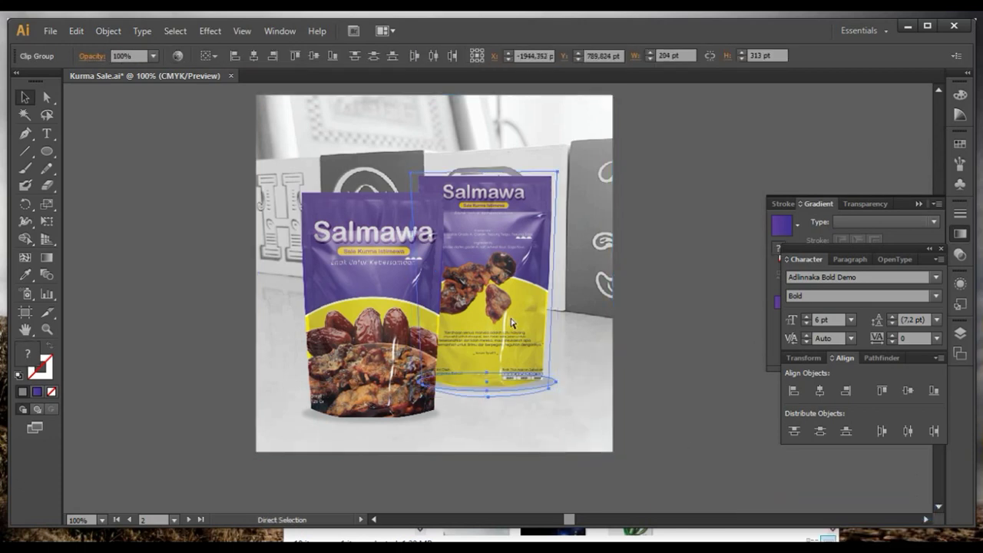
click(717, 393)
Step: Select the front pouch together with its shadow, leaving out the background photo, and group them
click(360, 381)
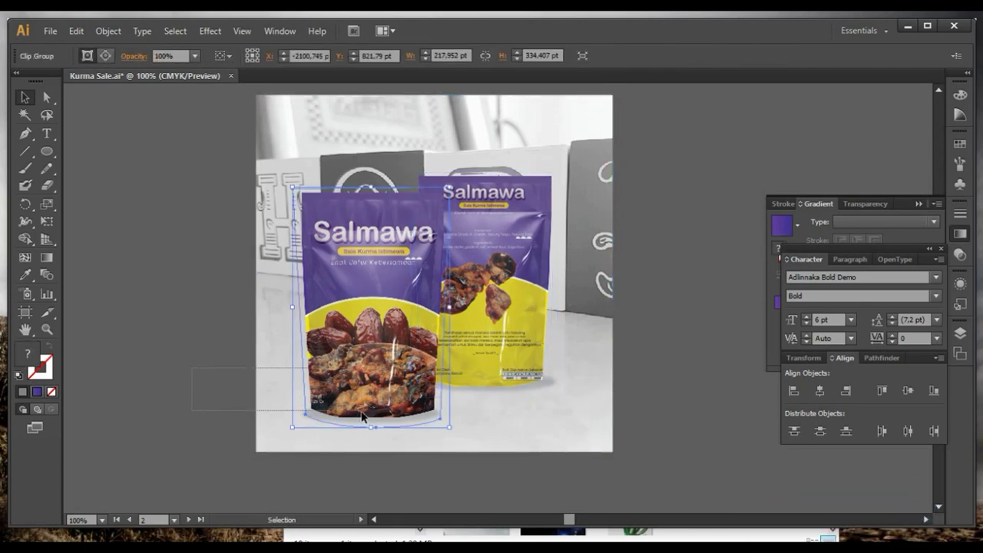
drag(363, 416, 286, 440)
drag(223, 427, 267, 454)
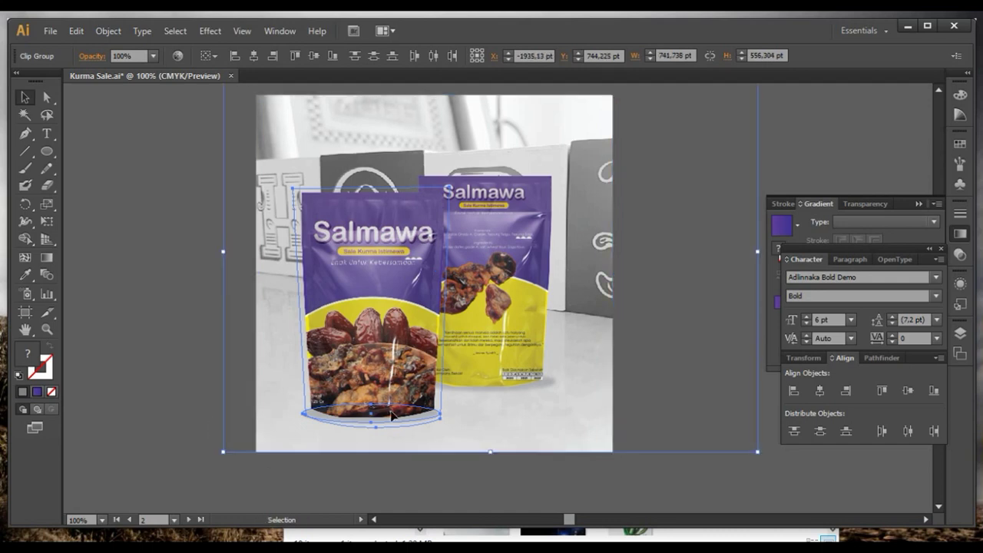
key(ctrl+z)
click(375, 476)
click(392, 413)
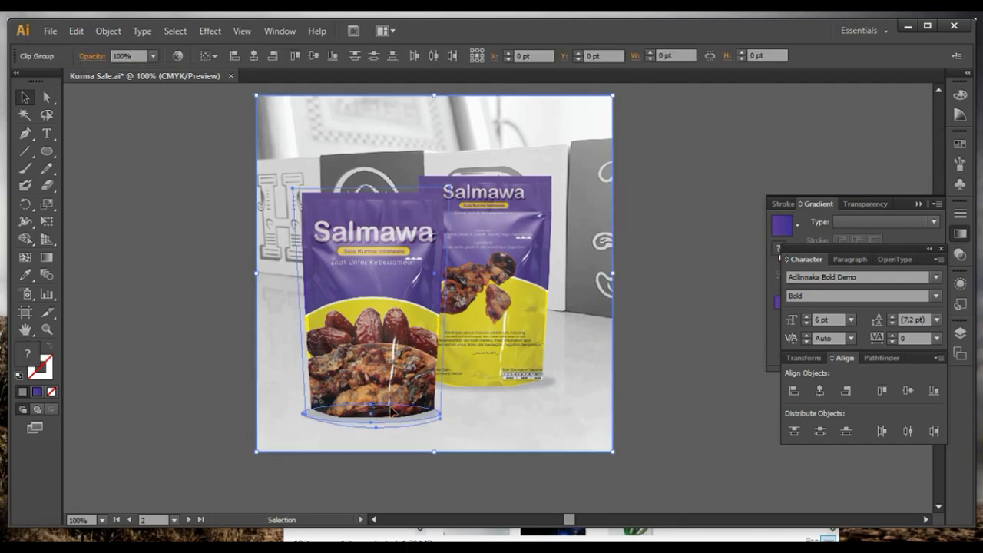
click(456, 454)
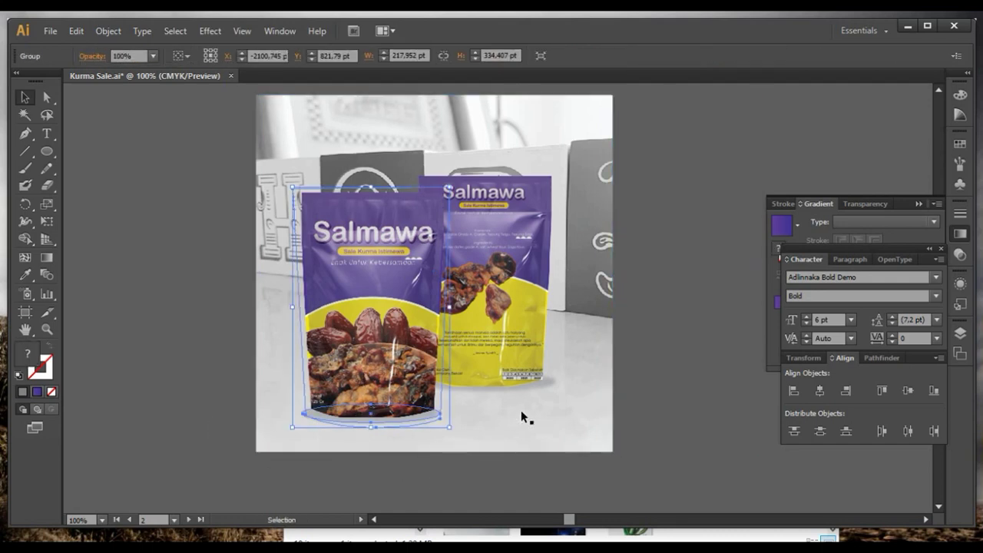
Step: Select both pouch groups with their shadows and shift them slightly right on the photo
click(643, 362)
scroll(647, 359, down, 2)
scroll(647, 359, right, 3)
click(447, 326)
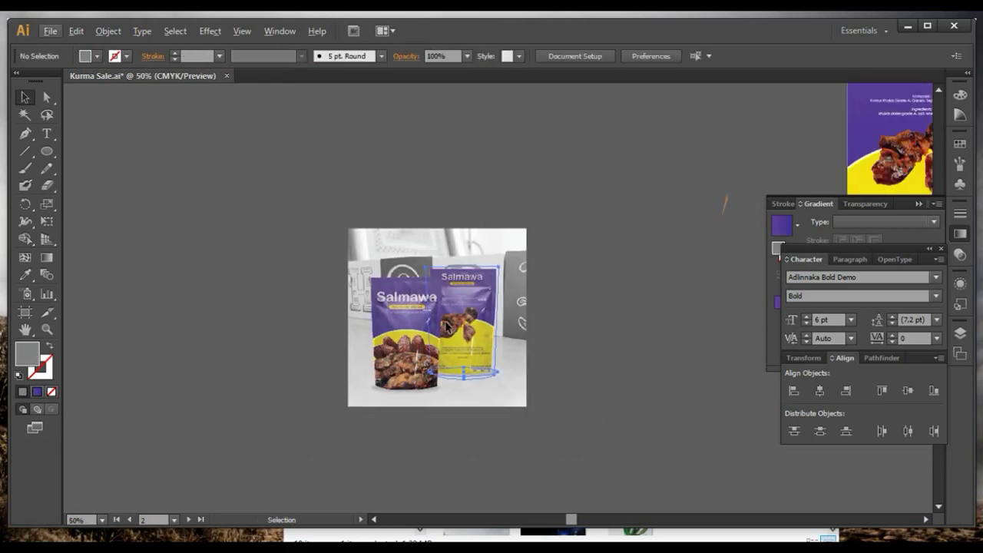
click(447, 326)
shift+click(405, 351)
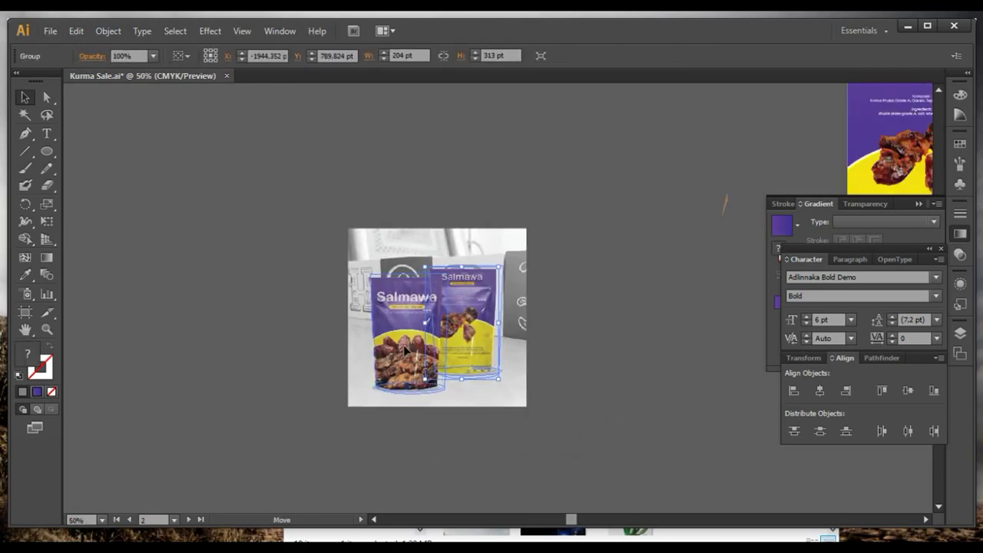
drag(405, 350, 408, 351)
click(573, 331)
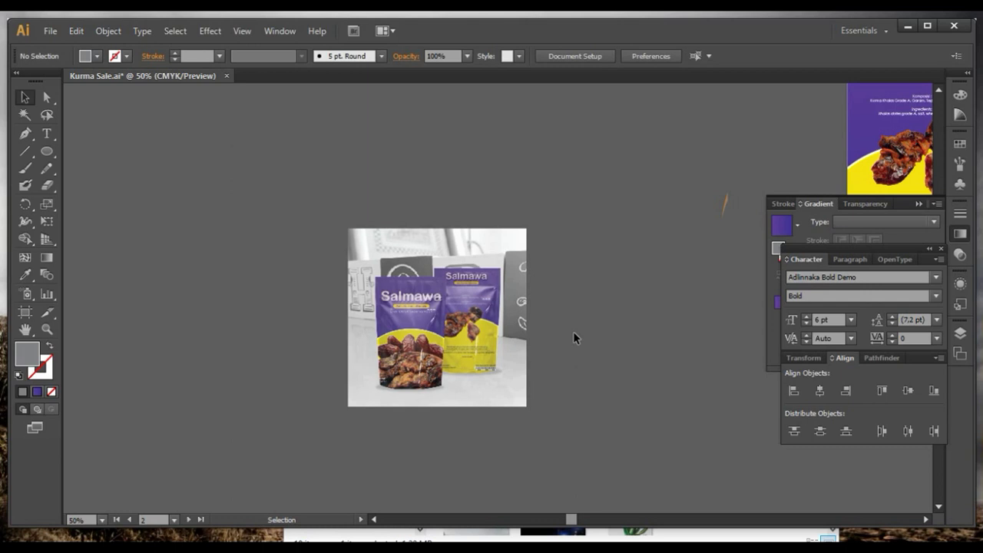
Step: Create a new 495,05 × 495,05 pt artboard that fits the square product photo
scroll(572, 332, down, 2)
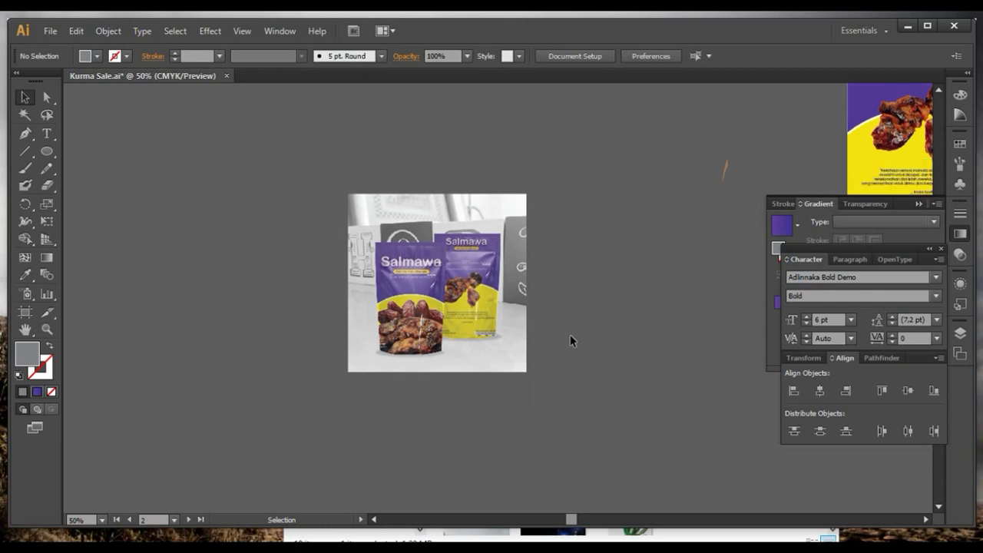
click(30, 315)
click(374, 169)
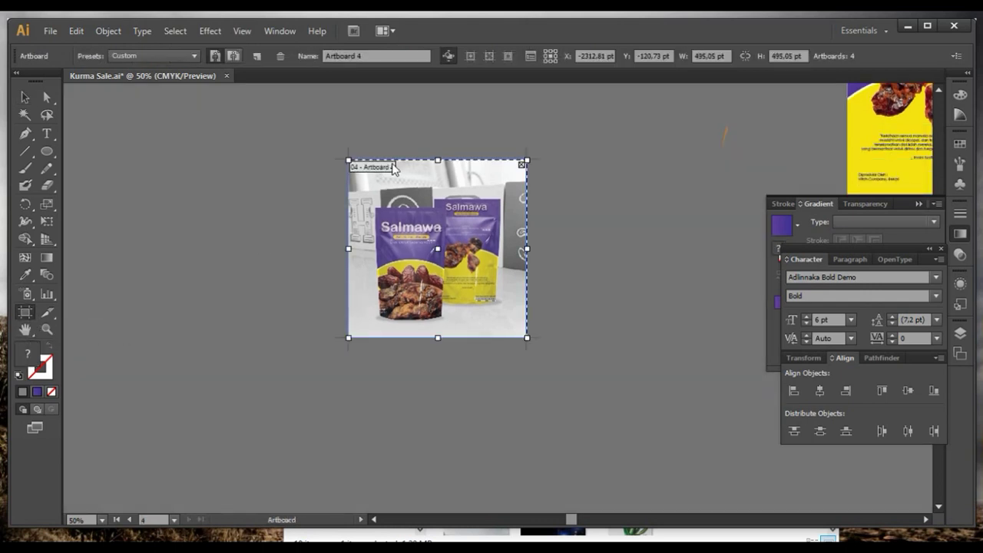
Step: Export only artboard 4 as a PNG file named Kurma Sale
click(50, 31)
click(127, 300)
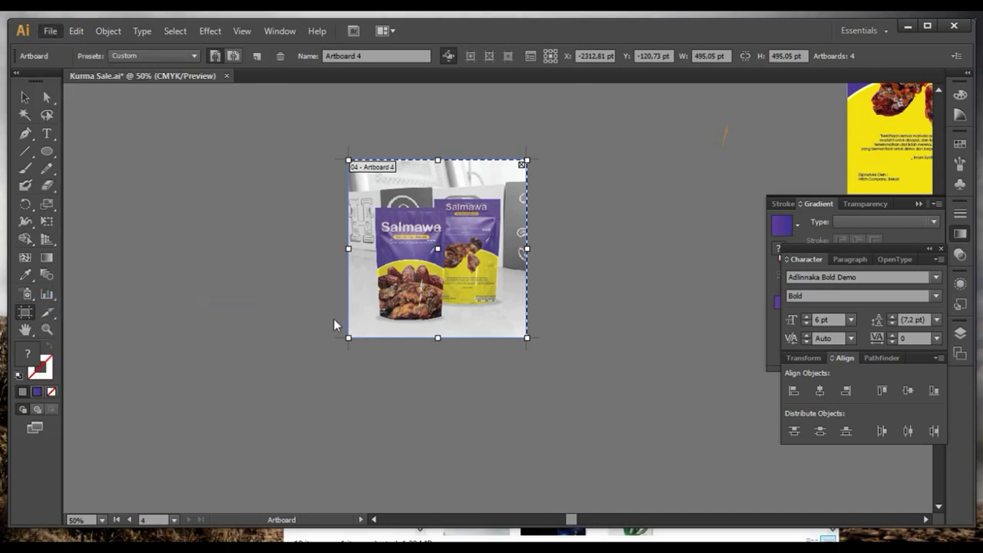
click(275, 479)
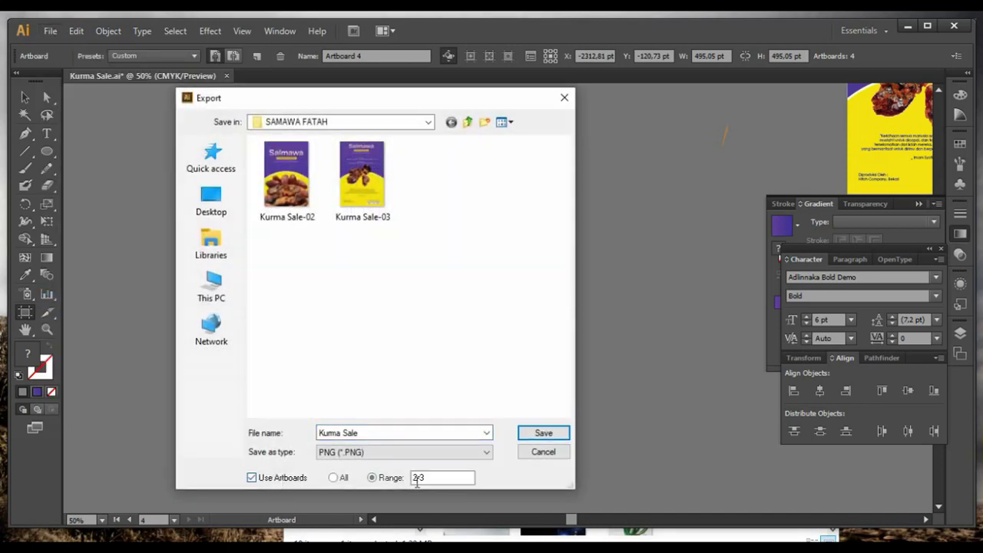
click(387, 478)
key(BackSpace)
text(4)
click(543, 433)
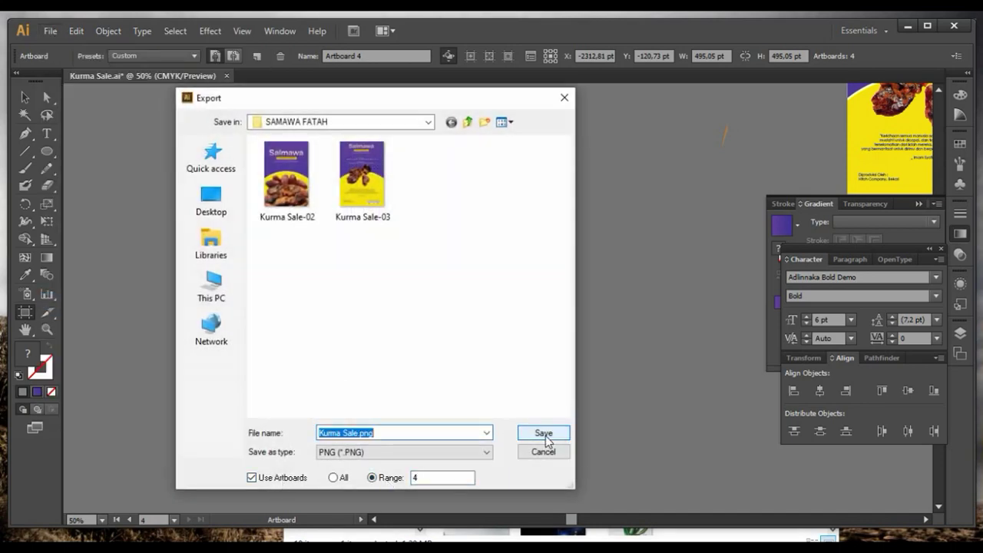
click(506, 397)
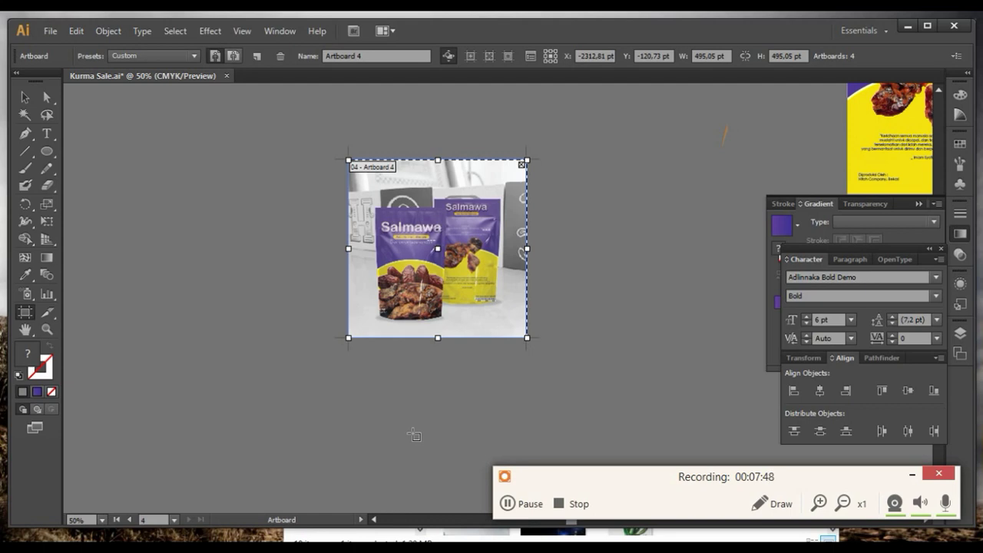
click(27, 99)
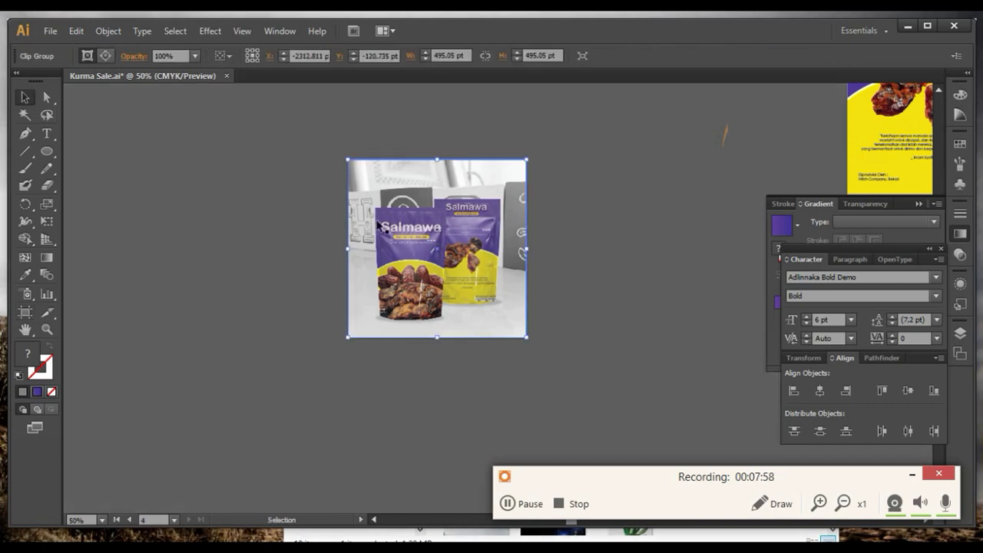
scroll(442, 235, up, 5)
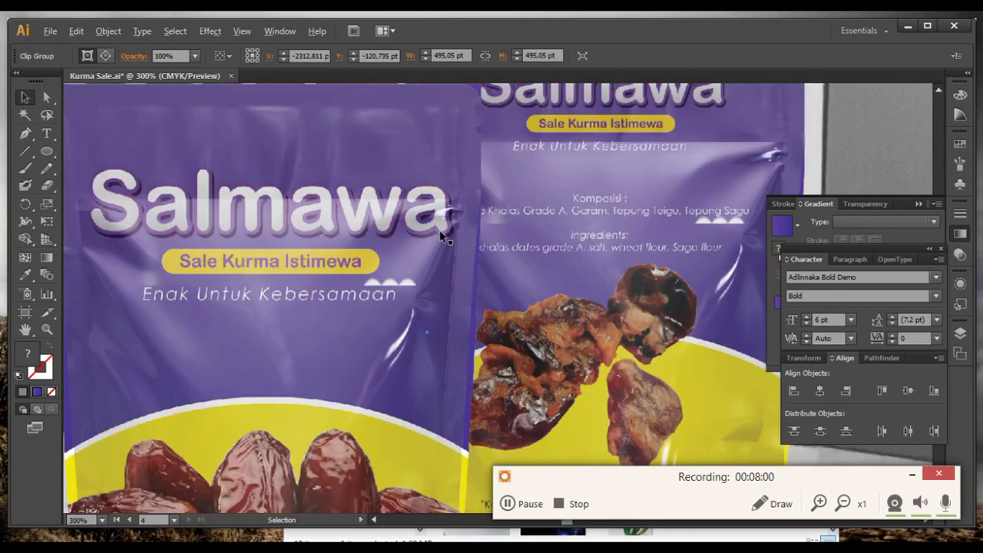
scroll(441, 228, down, 5)
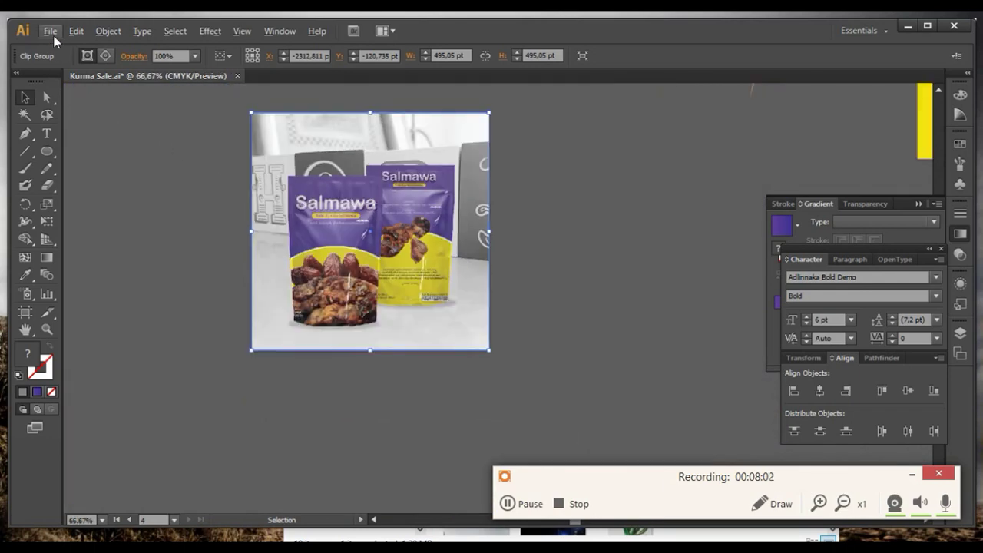
click(50, 31)
click(746, 86)
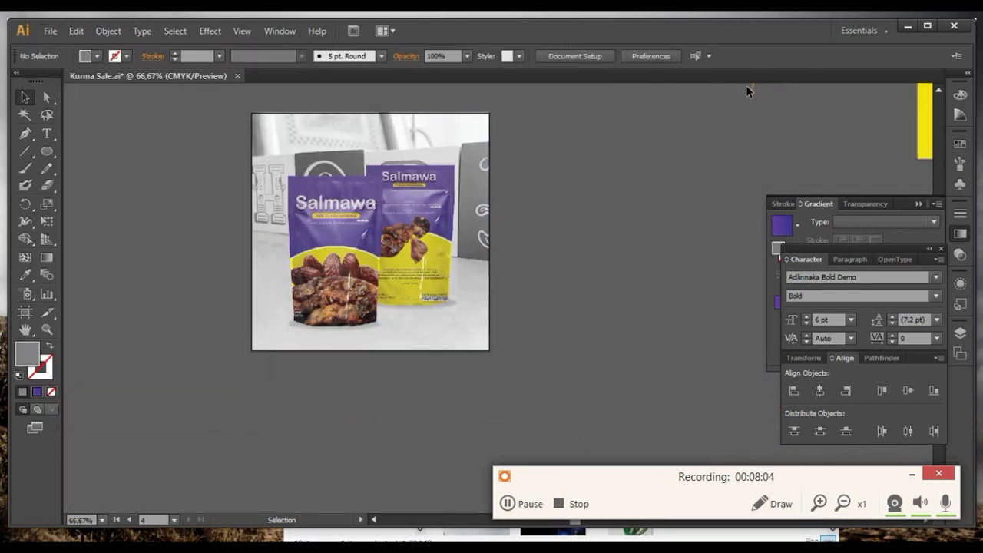
click(908, 26)
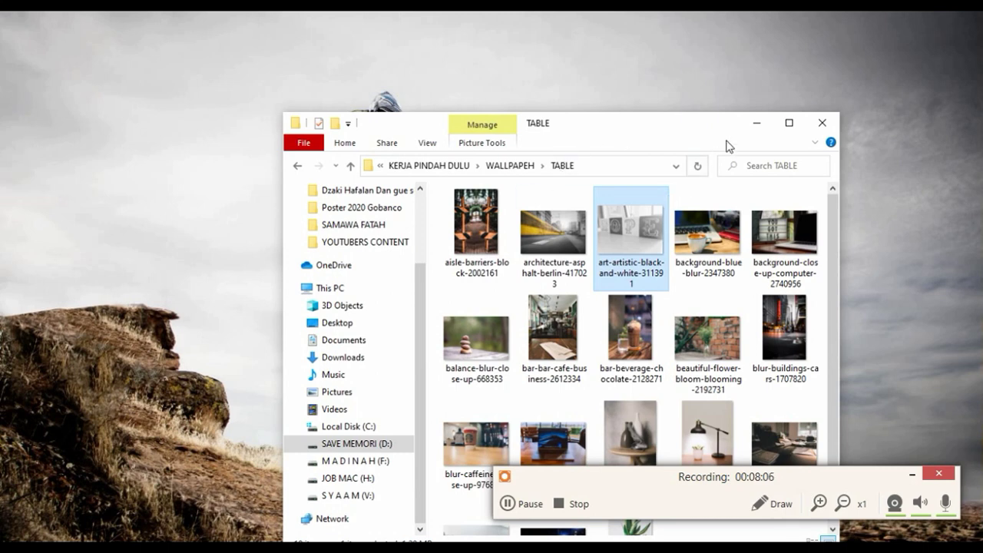
click(913, 475)
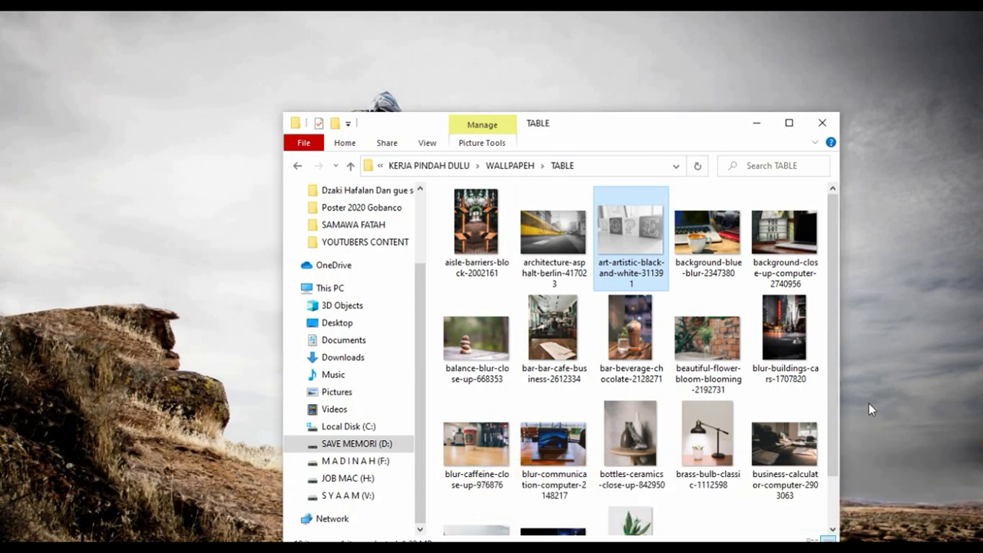
drag(697, 121, 789, 69)
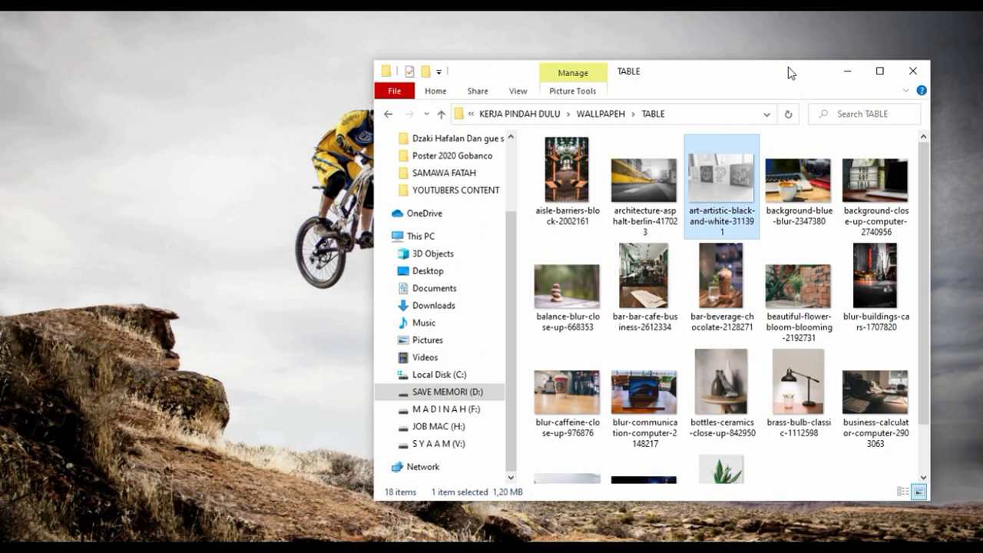
click(517, 497)
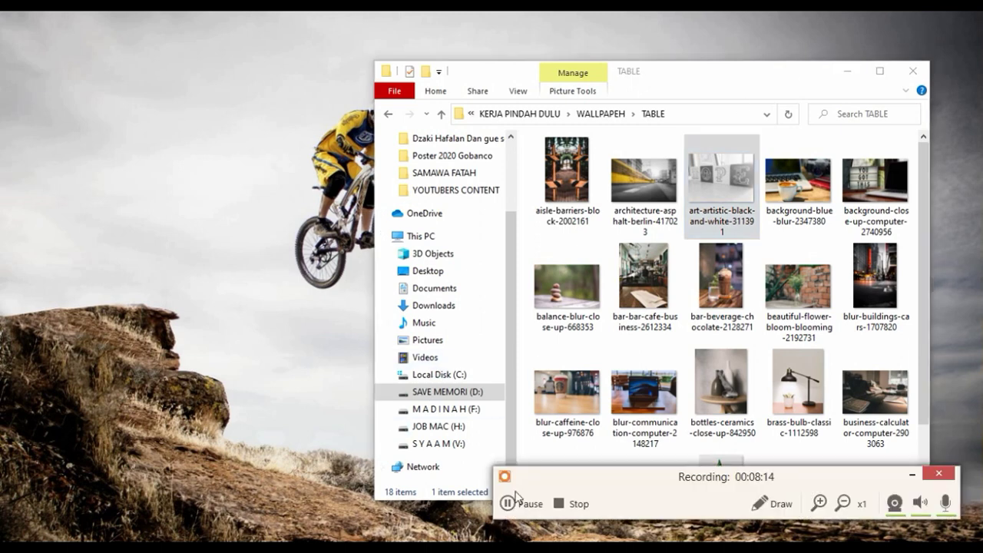